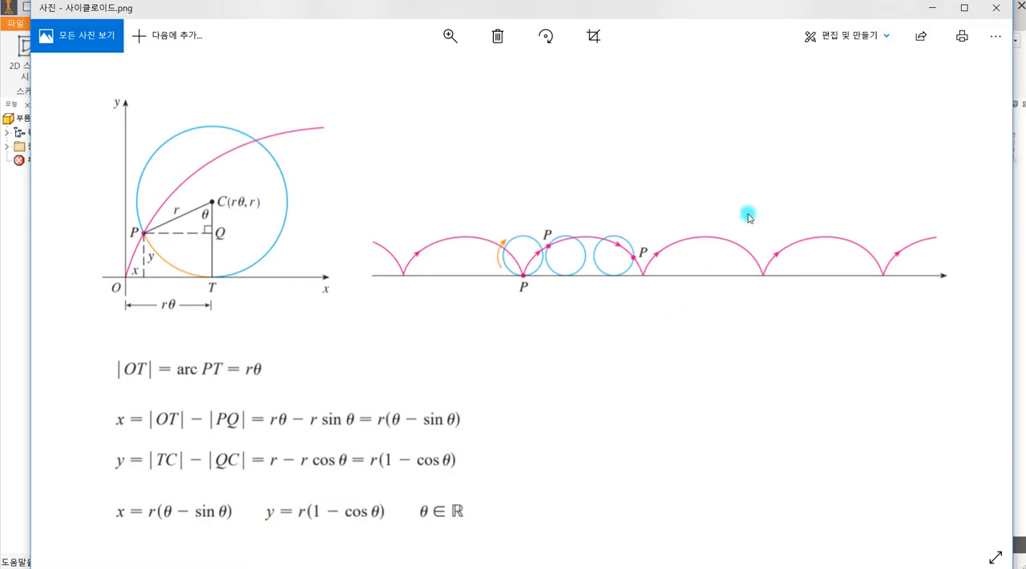
Switch to the Inventor part and open its parameters table.
click(932, 8)
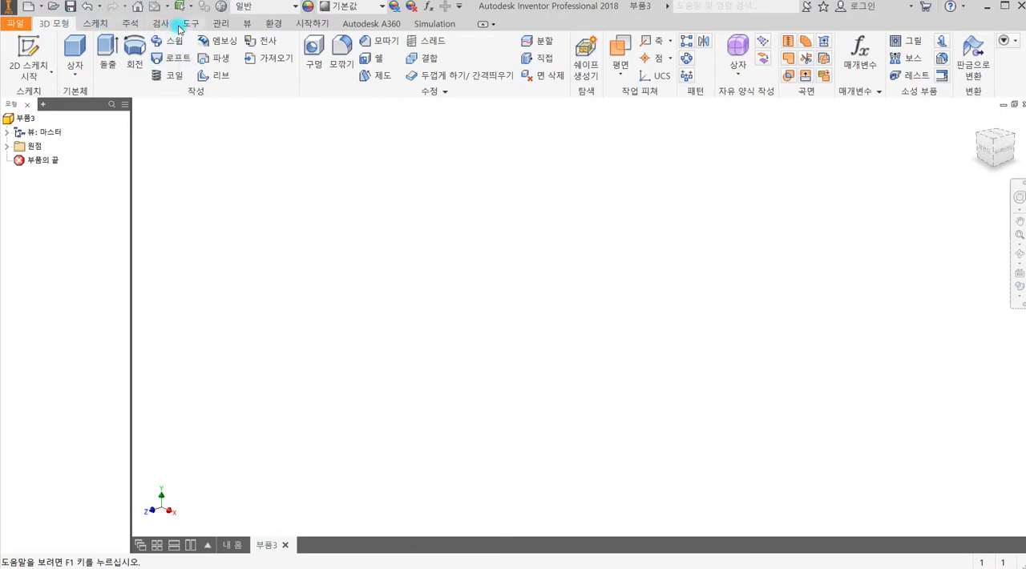
click(212, 24)
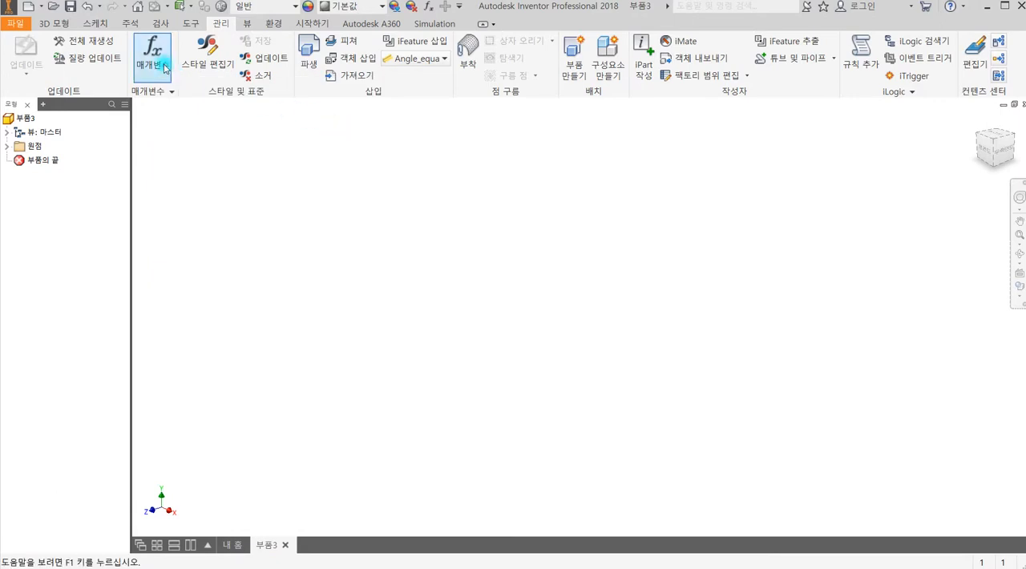
click(161, 61)
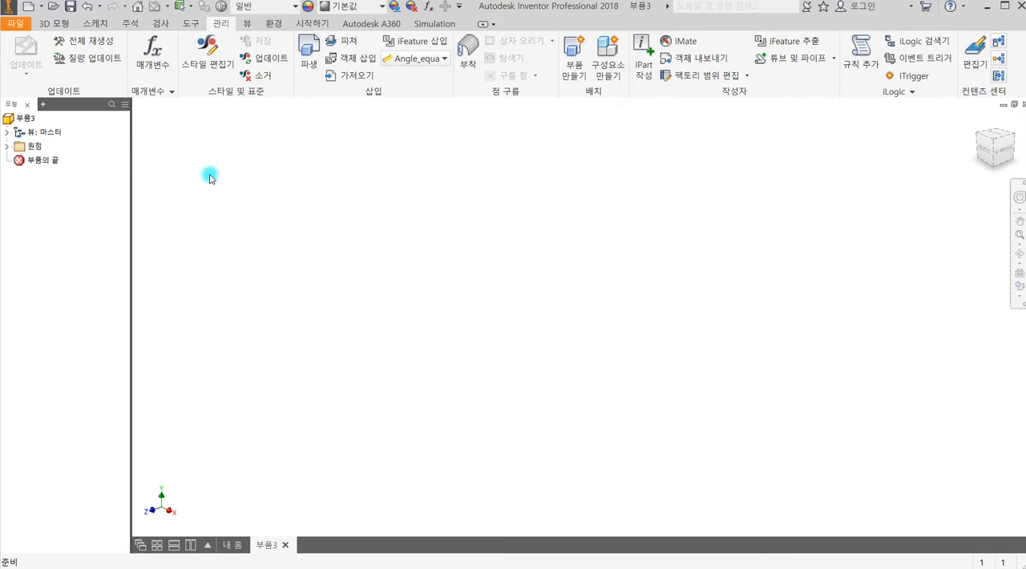
click(154, 53)
drag(445, 331, 309, 132)
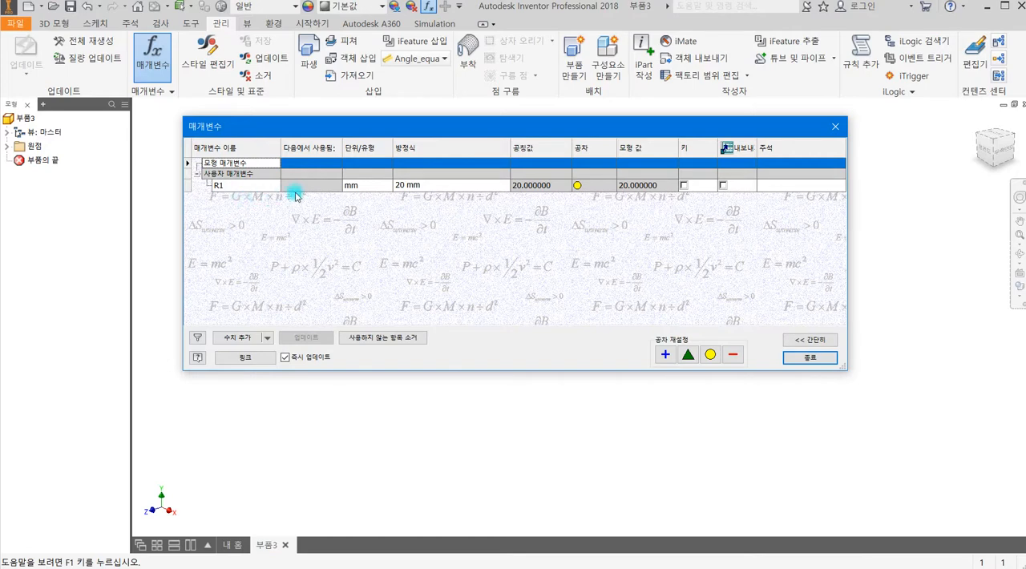
Try adding another user parameter below R1, and open the purge of unused parameters without applying it.
double_click(219, 186)
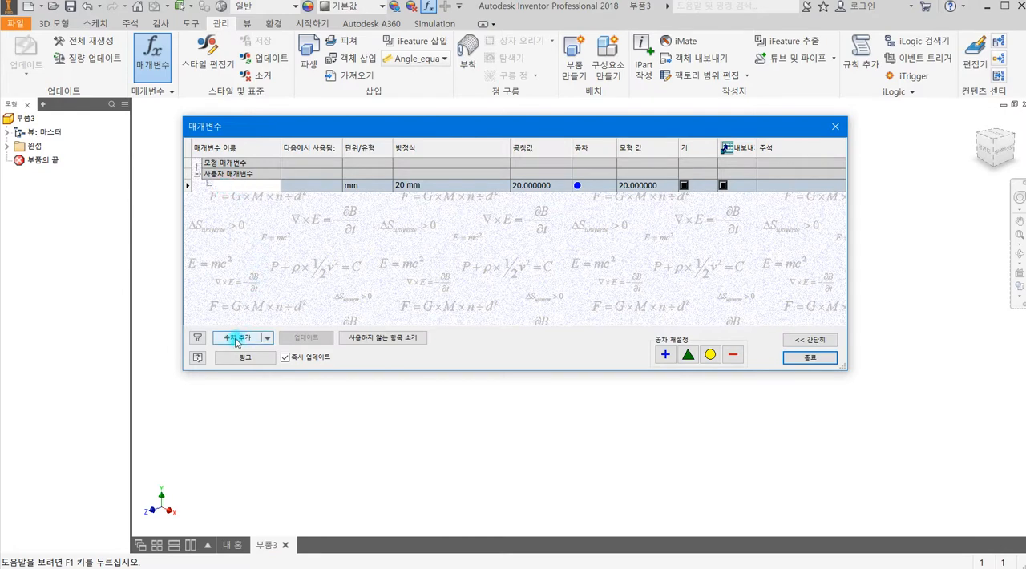
click(222, 189)
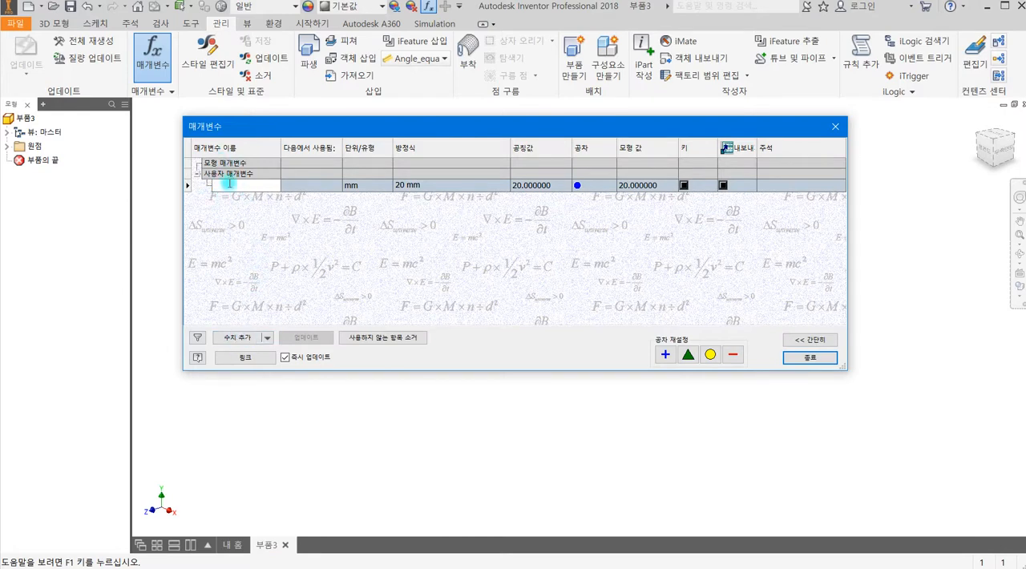
click(234, 339)
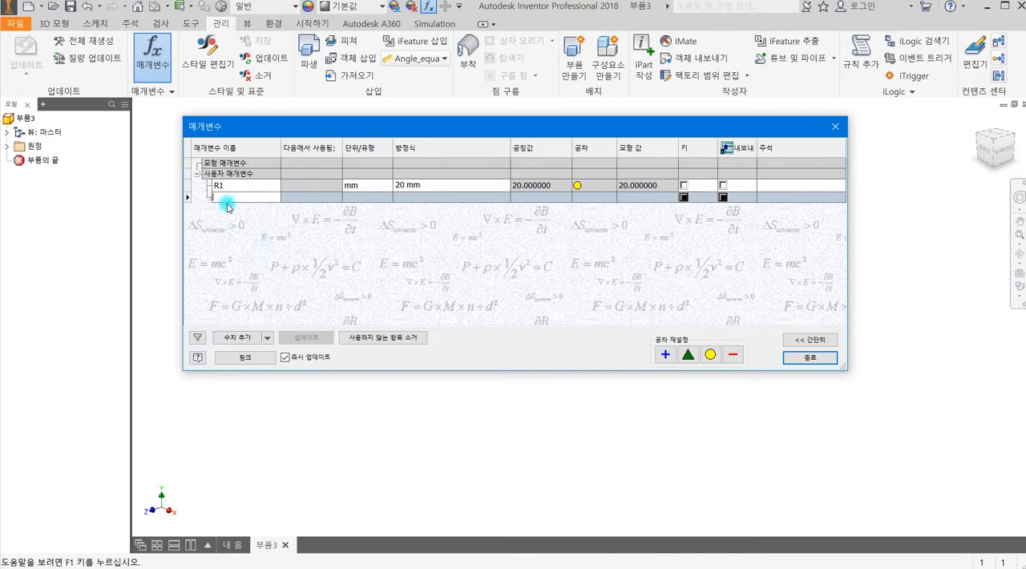
click(406, 341)
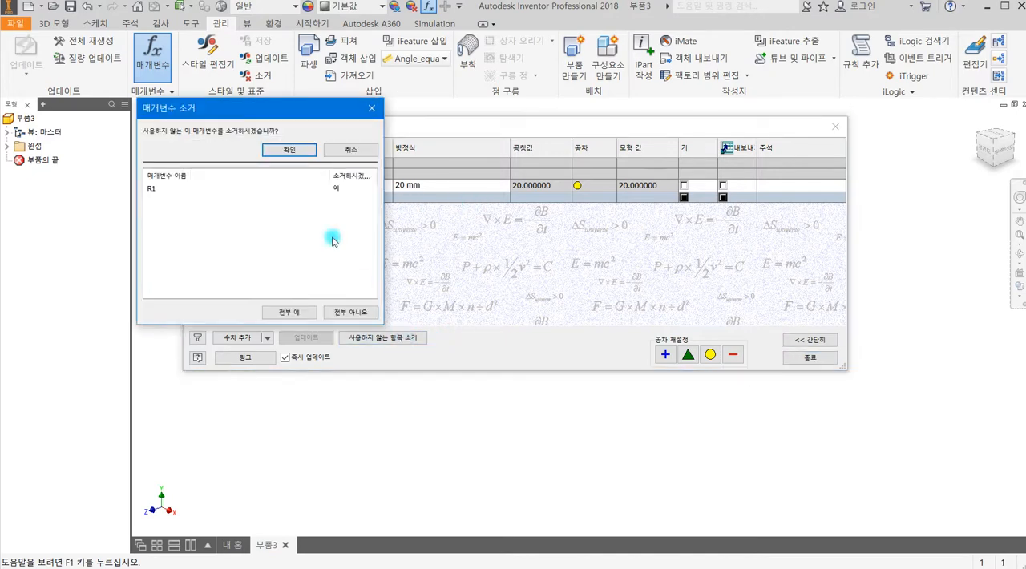
click(350, 151)
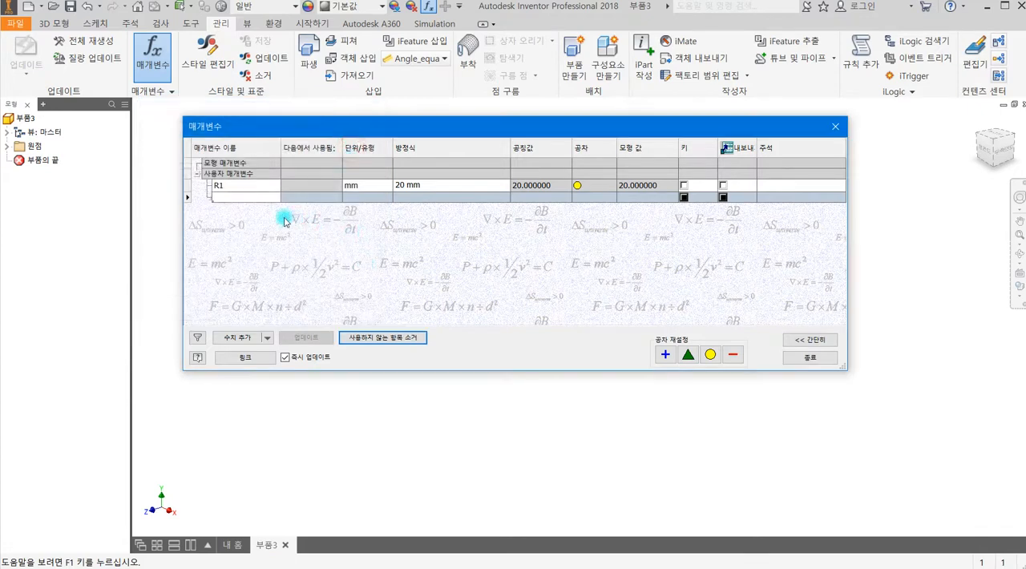
click(237, 193)
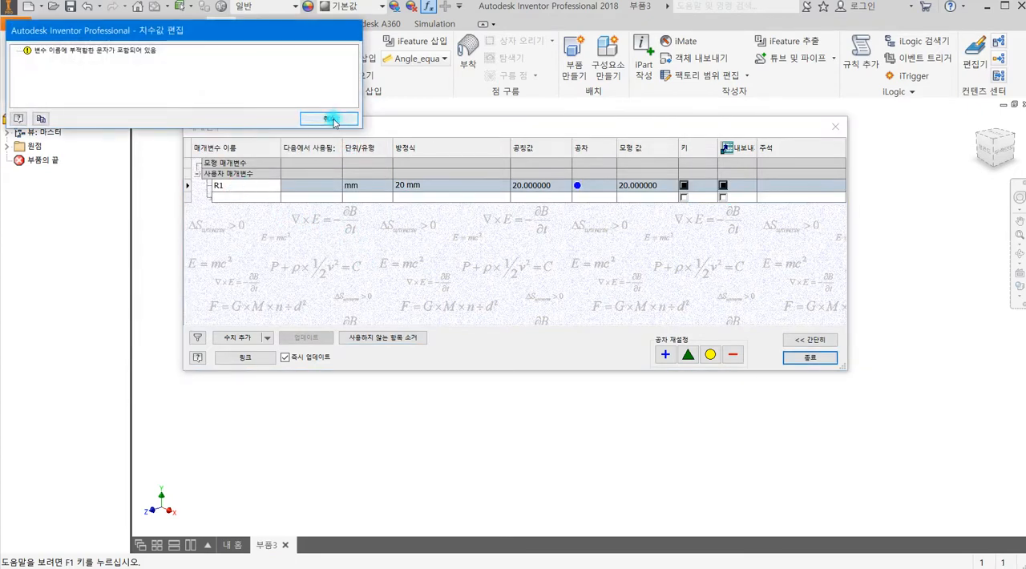
click(332, 119)
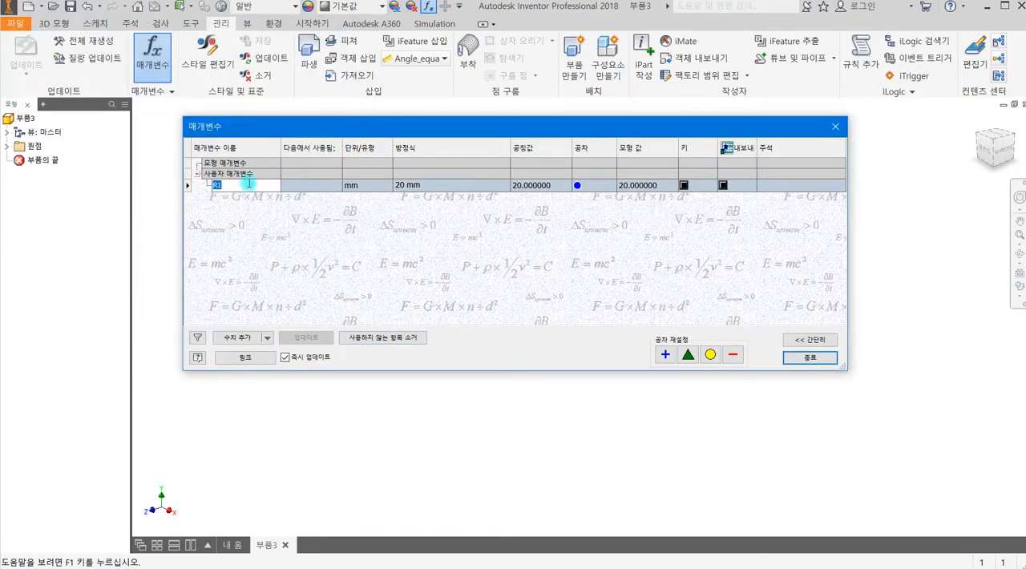
Review the name and equation of user parameter R1, and close the parameters table.
click(368, 305)
click(239, 188)
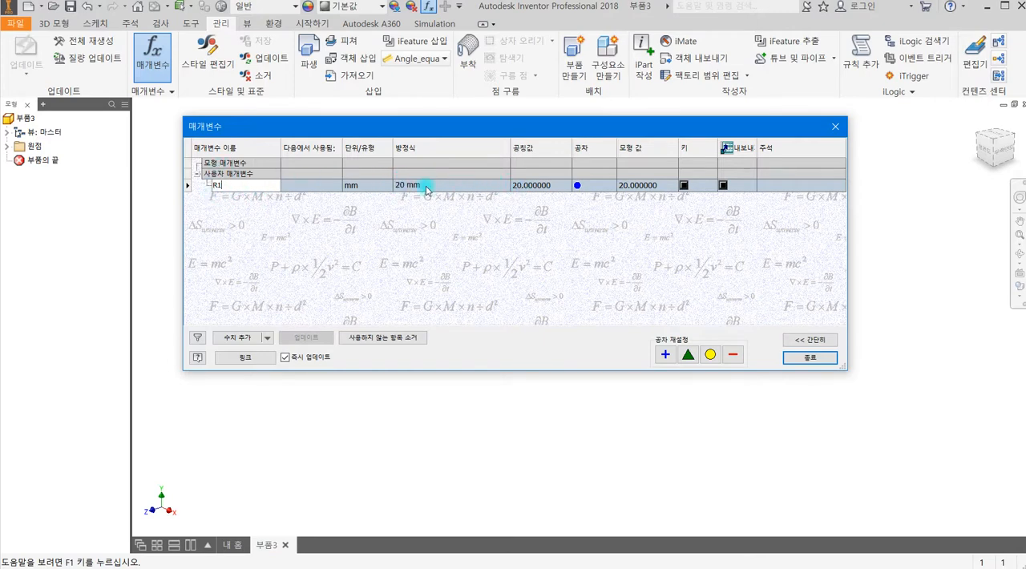
drag(433, 128, 471, 161)
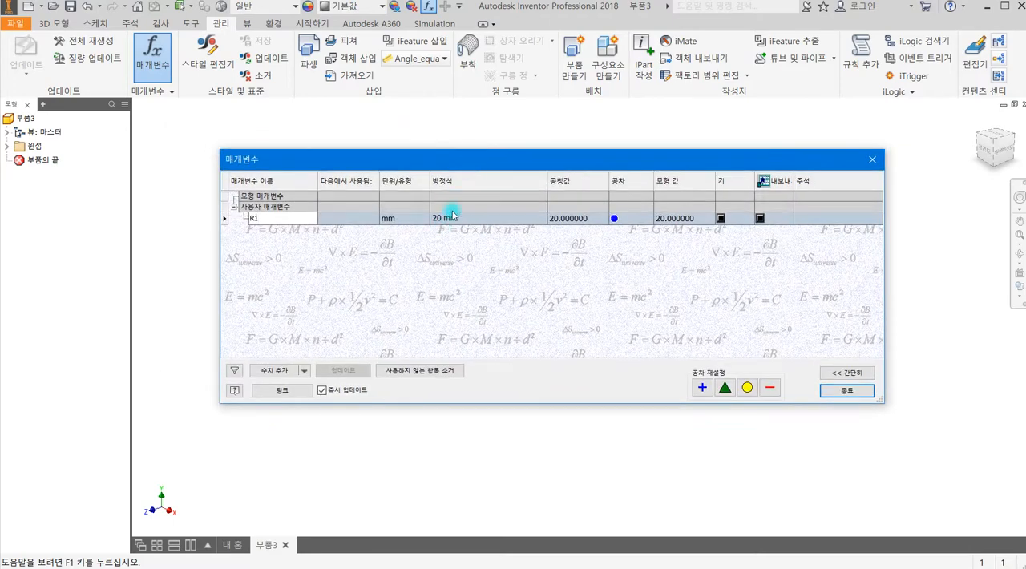
click(456, 227)
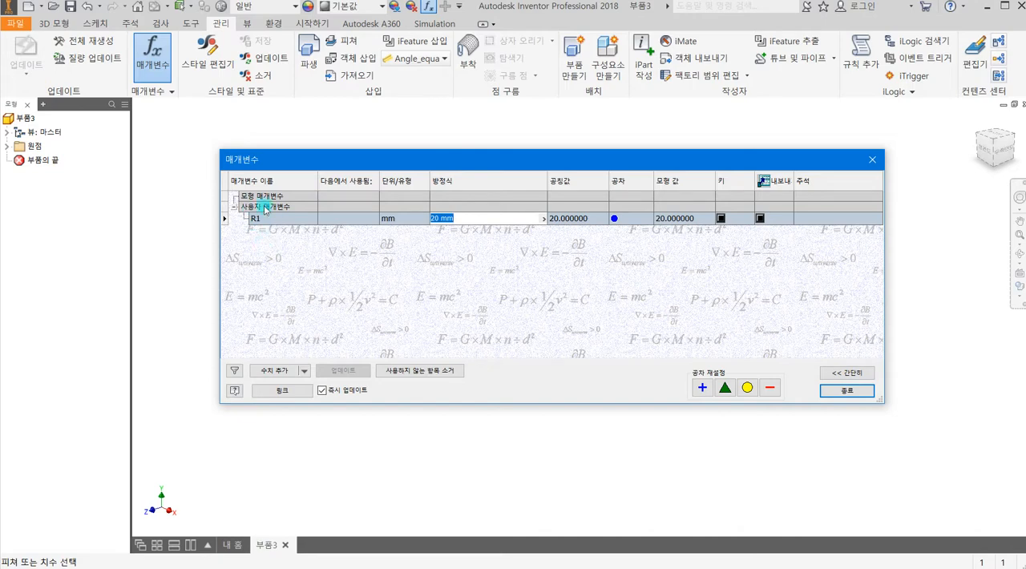
click(836, 392)
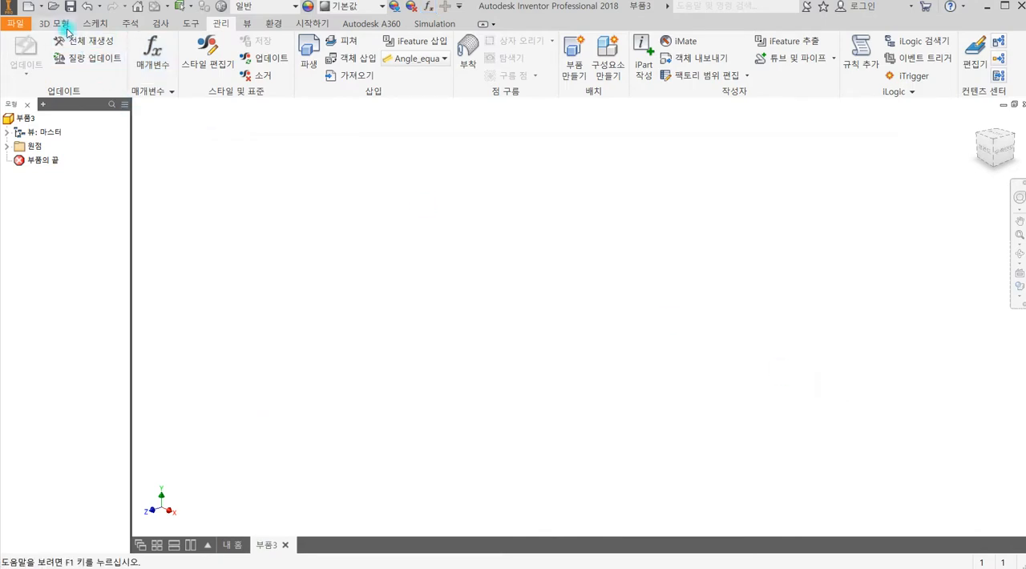
Start a new 2D sketch on the XY plane.
click(99, 26)
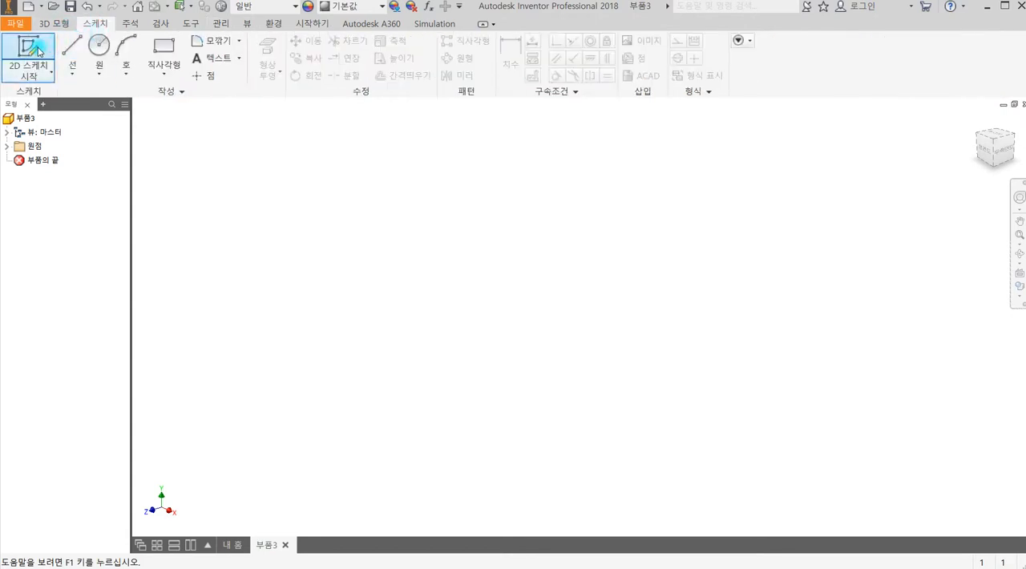
click(38, 51)
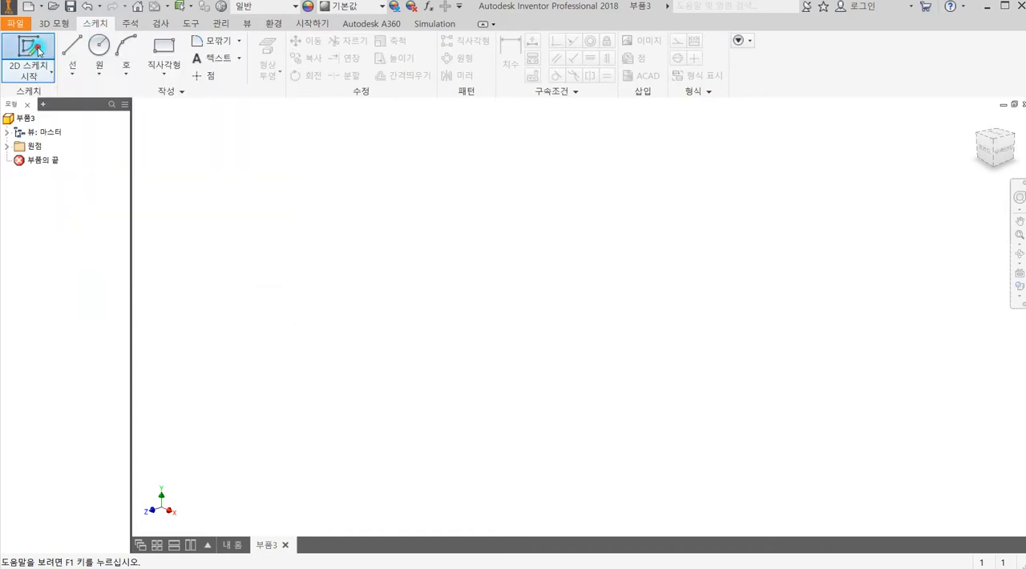
click(522, 182)
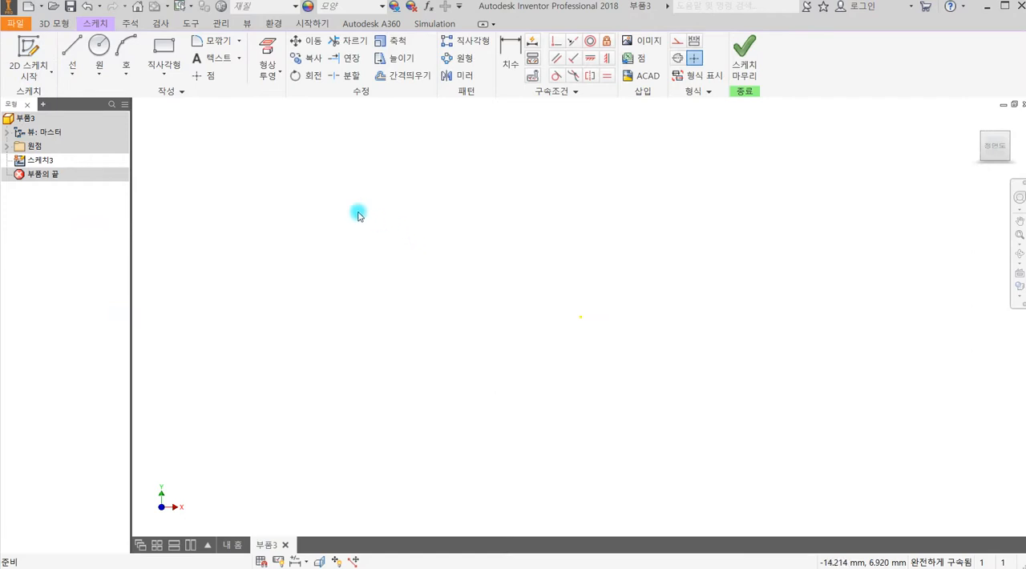
Start a parametric equation curve and enter the reference image's cycloid equations as x(t) = 100*(t-sin(t)) and y(t) = 100*(1-cos(t)).
click(73, 71)
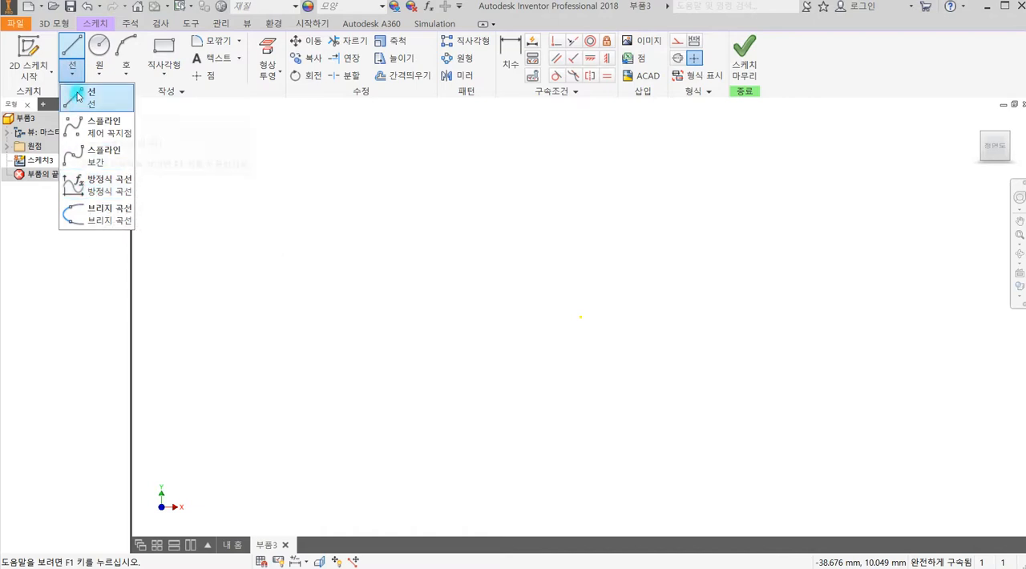
click(110, 186)
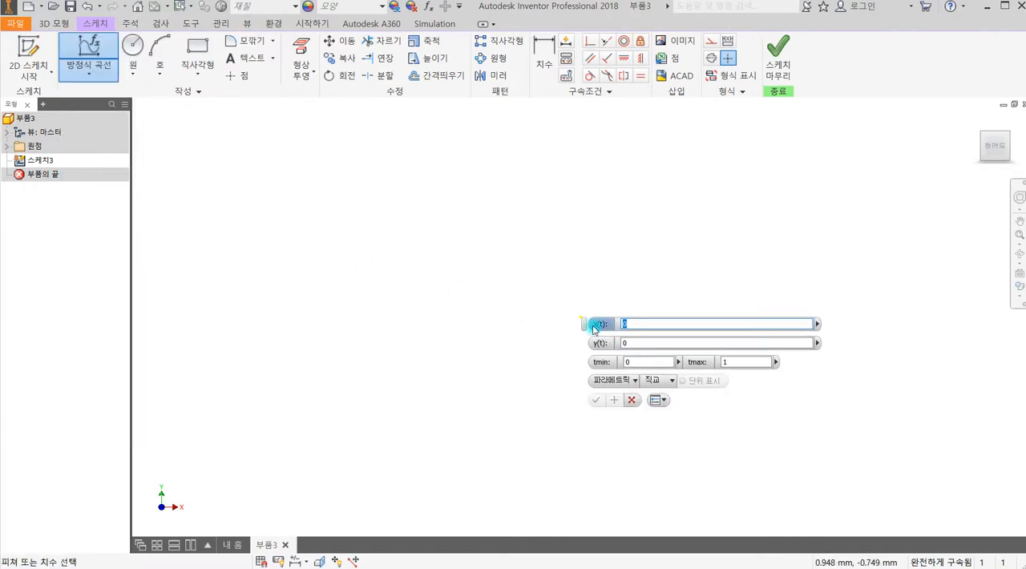
drag(586, 326, 290, 189)
click(362, 225)
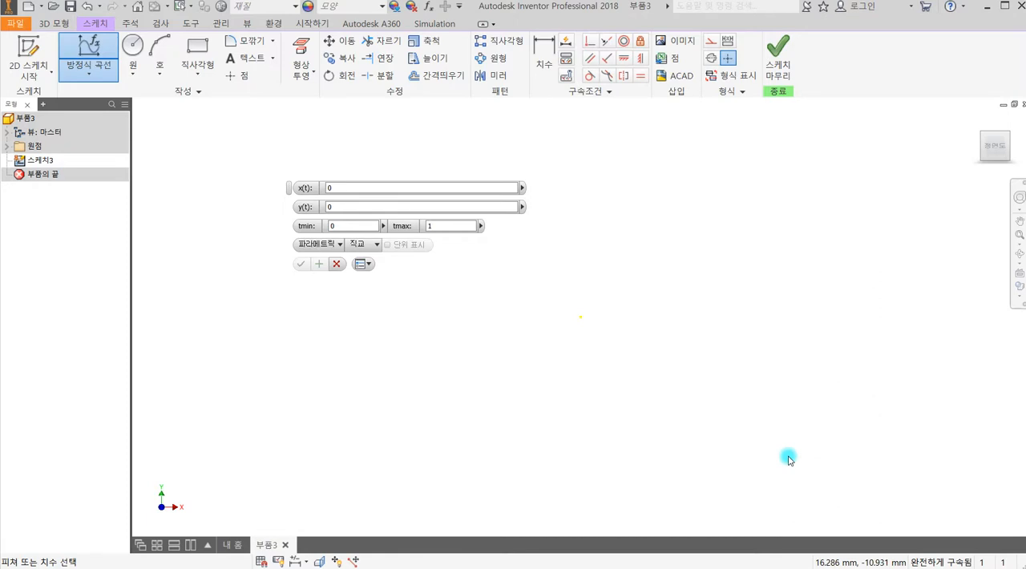
key(alt+Tab)
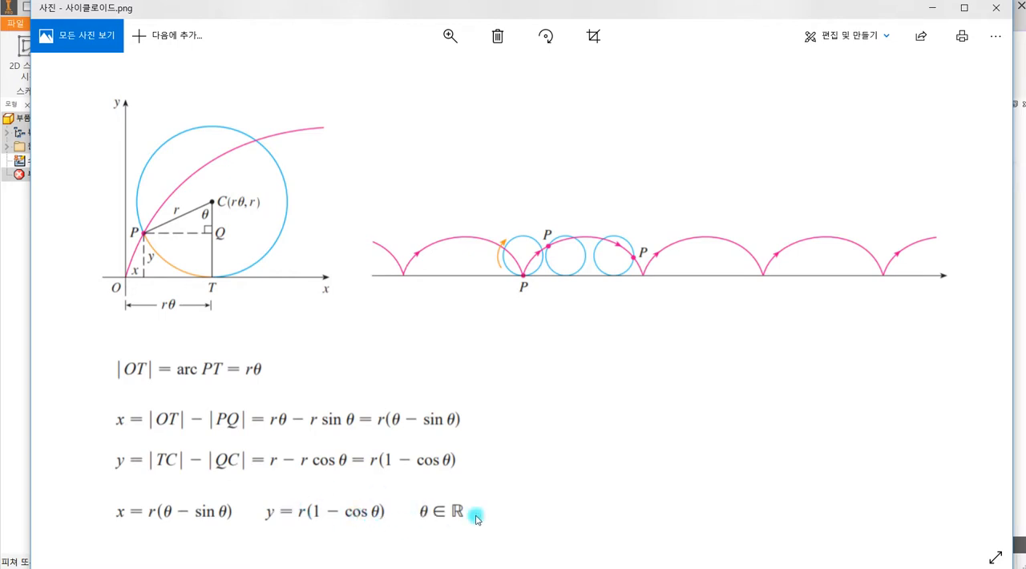
click(930, 10)
click(346, 188)
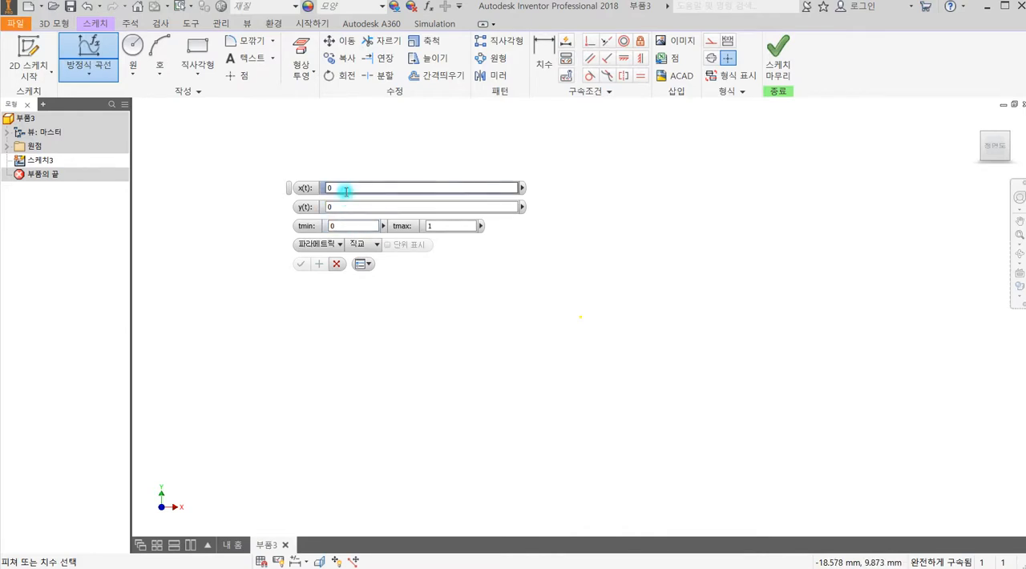
double_click(336, 188)
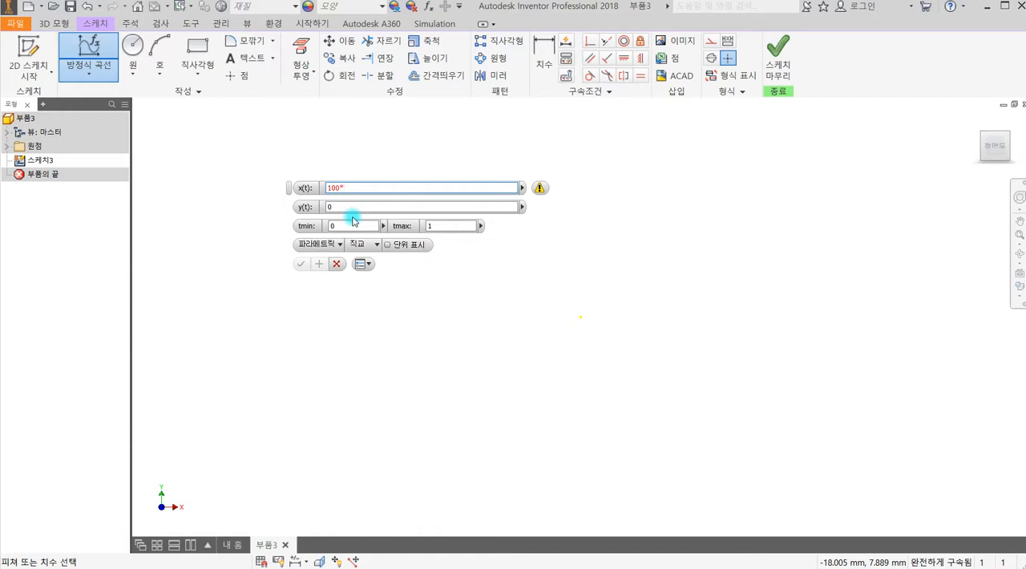
text(T)
click(354, 206)
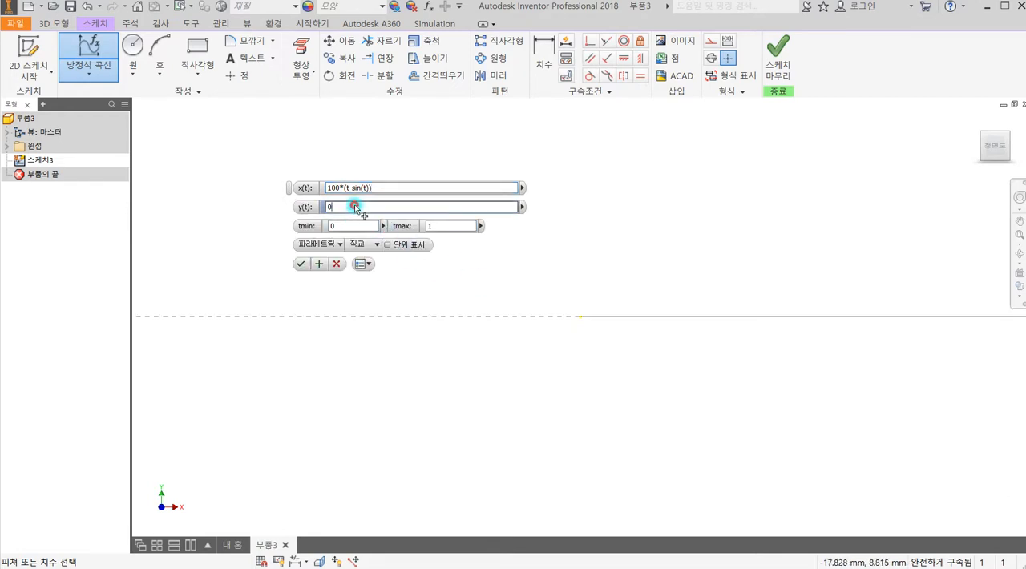
text(100*(1-cos(t)
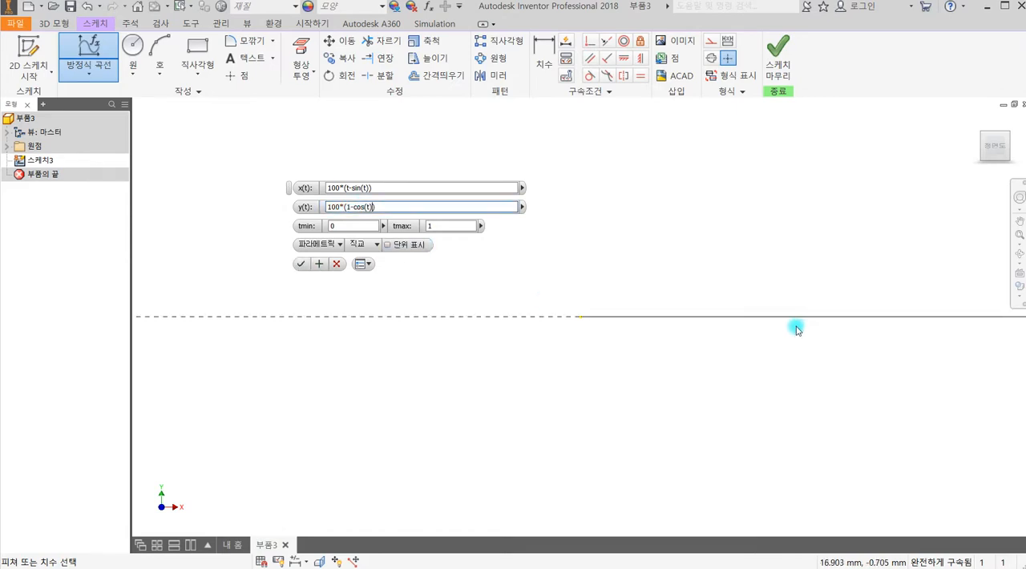
Add units to the curve's x(t) equation, making it 100mm*(t-sin(1rad*t)).
scroll(798, 319, down, 5)
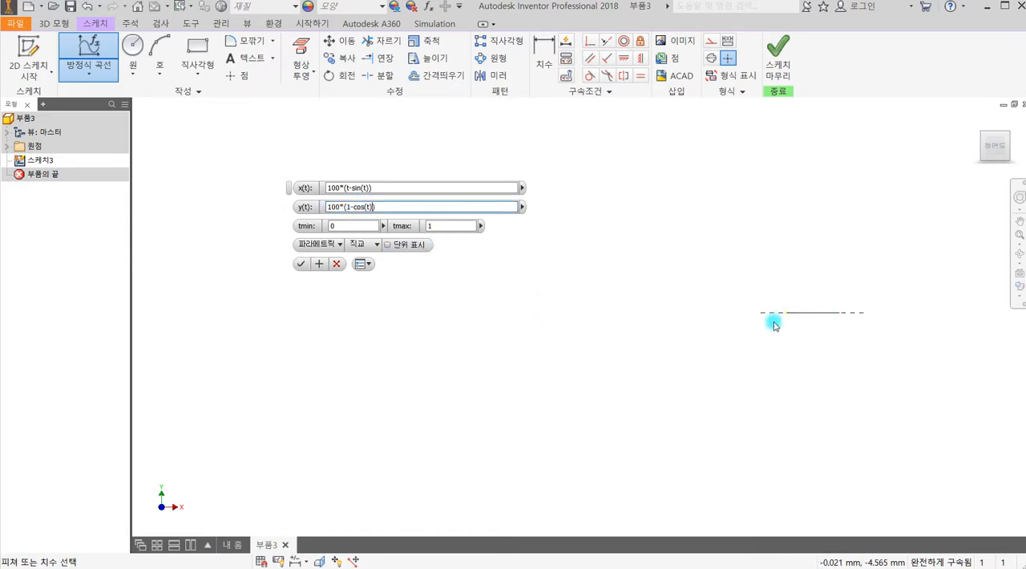
middle_drag(731, 330, 538, 353)
scroll(589, 348, up, 8)
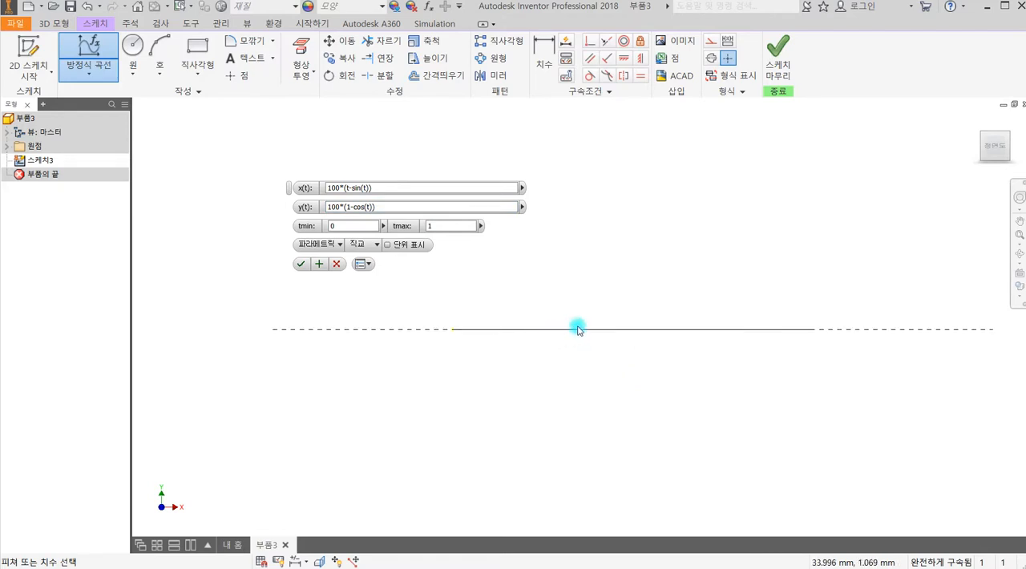
scroll(617, 335, up, 1)
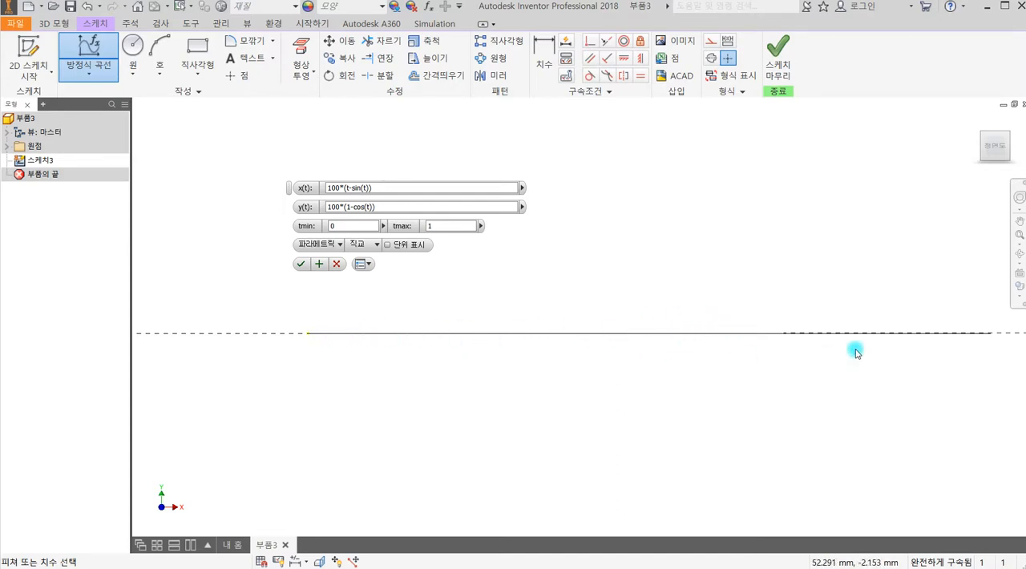
scroll(848, 331, up, 1)
scroll(748, 335, down, 1)
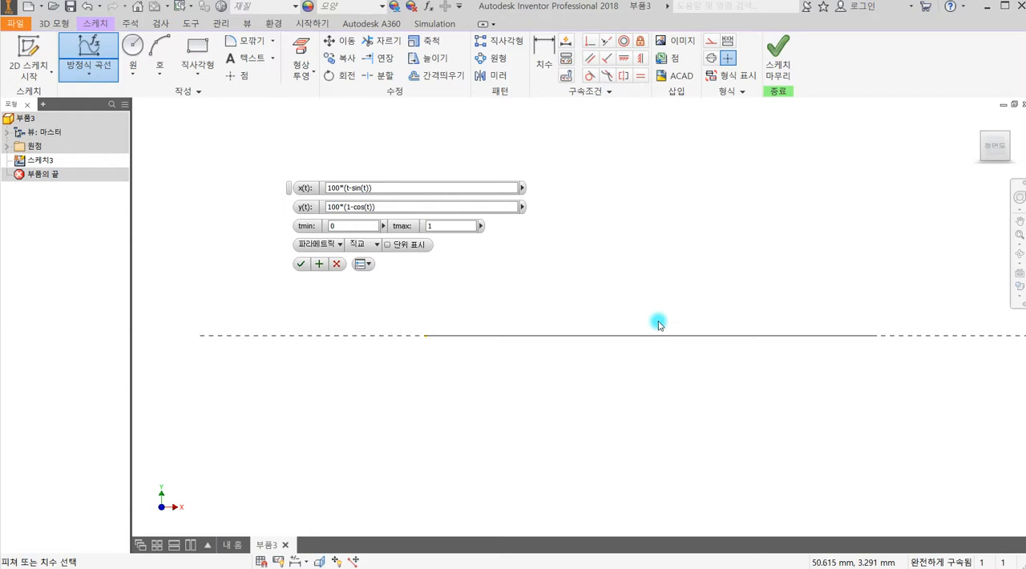
click(337, 209)
click(340, 189)
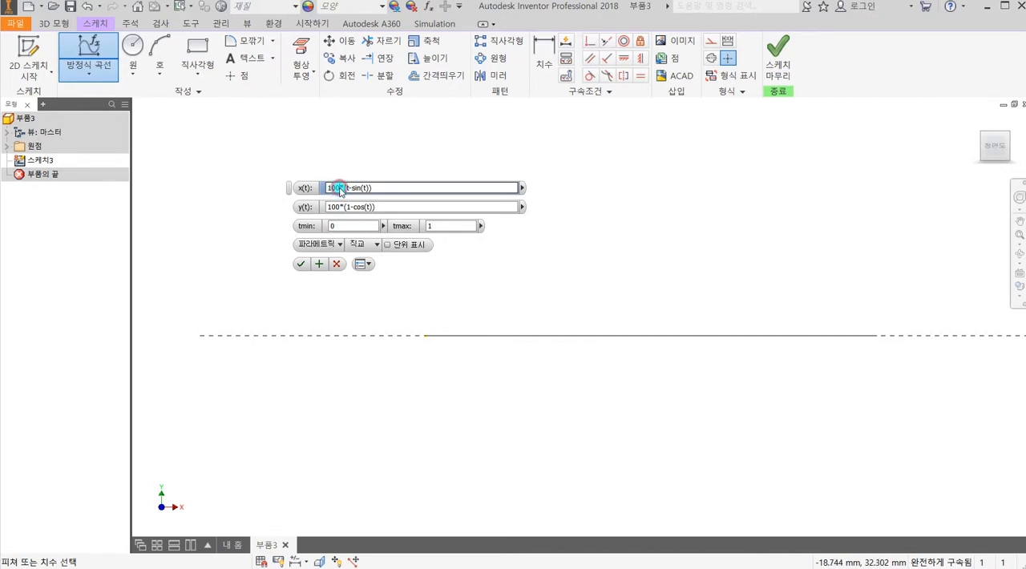
click(340, 207)
click(337, 188)
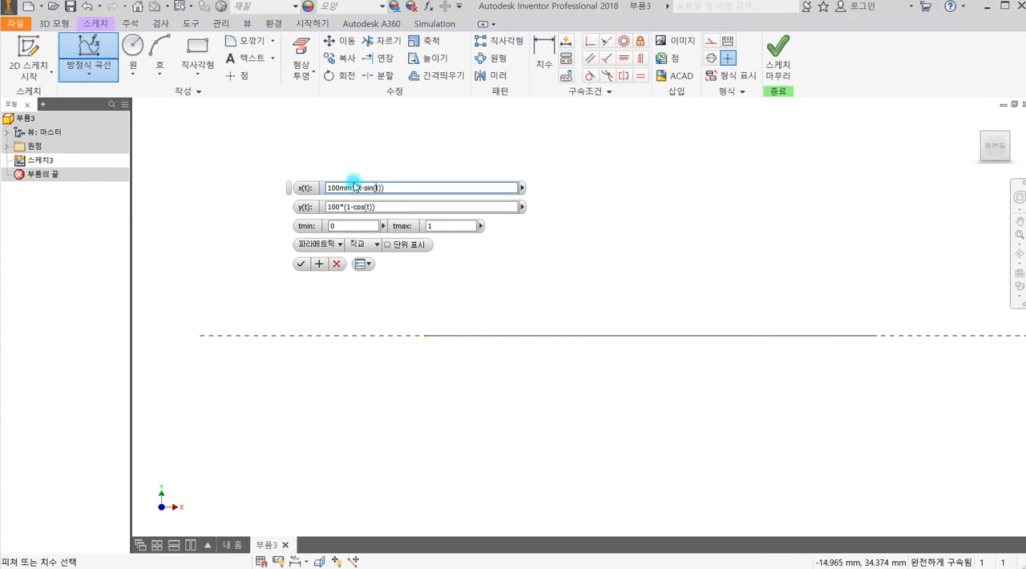
click(382, 210)
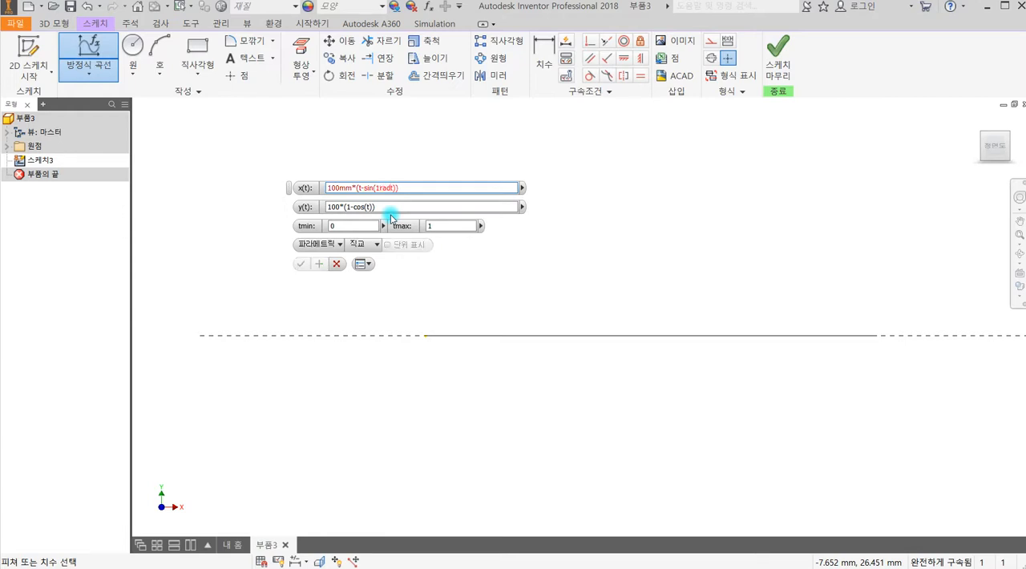
Add units to the curve's y(t) equation, making it 100mm*(1-cos(1rad*t)).
click(346, 208)
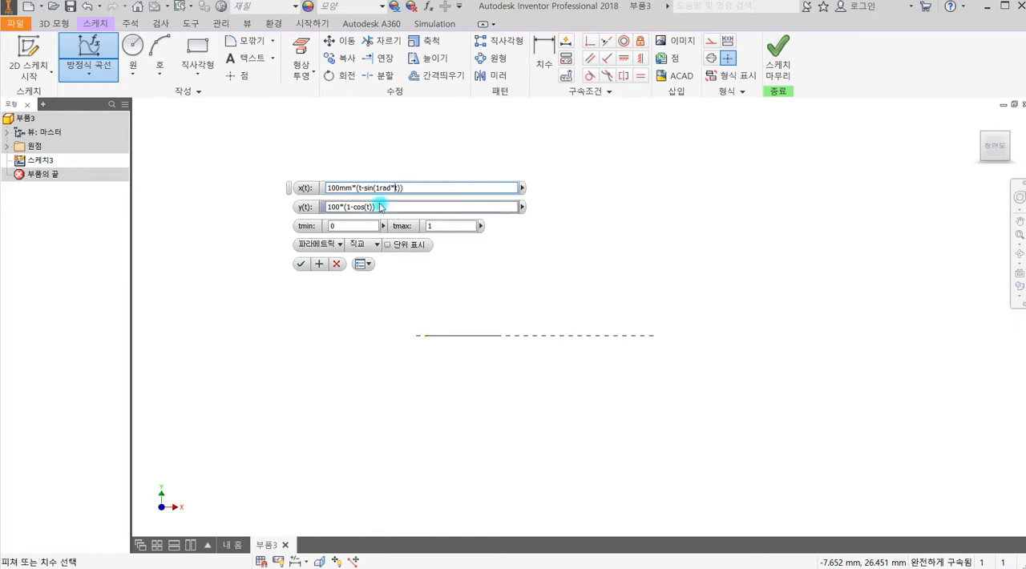
click(339, 208)
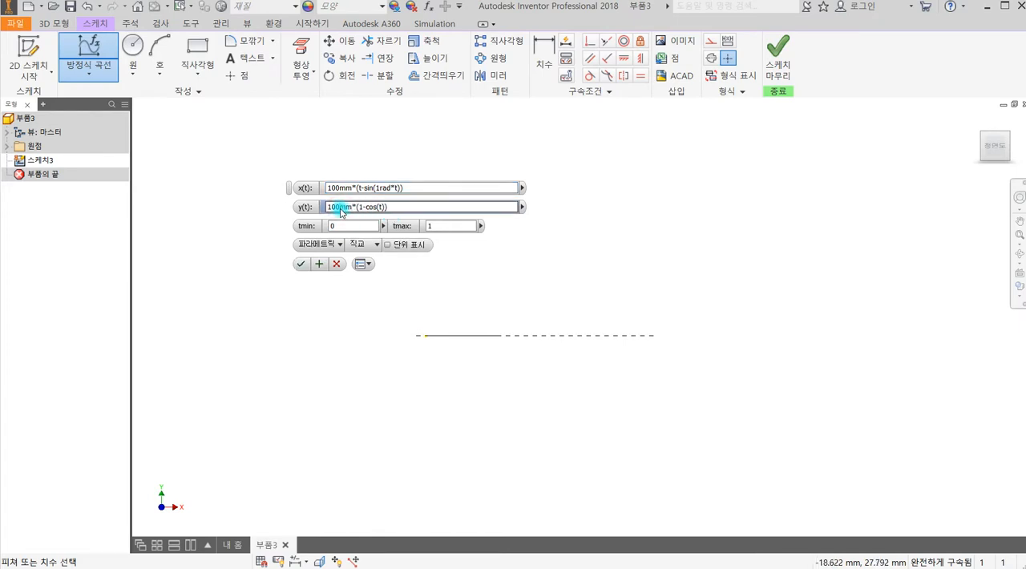
click(378, 211)
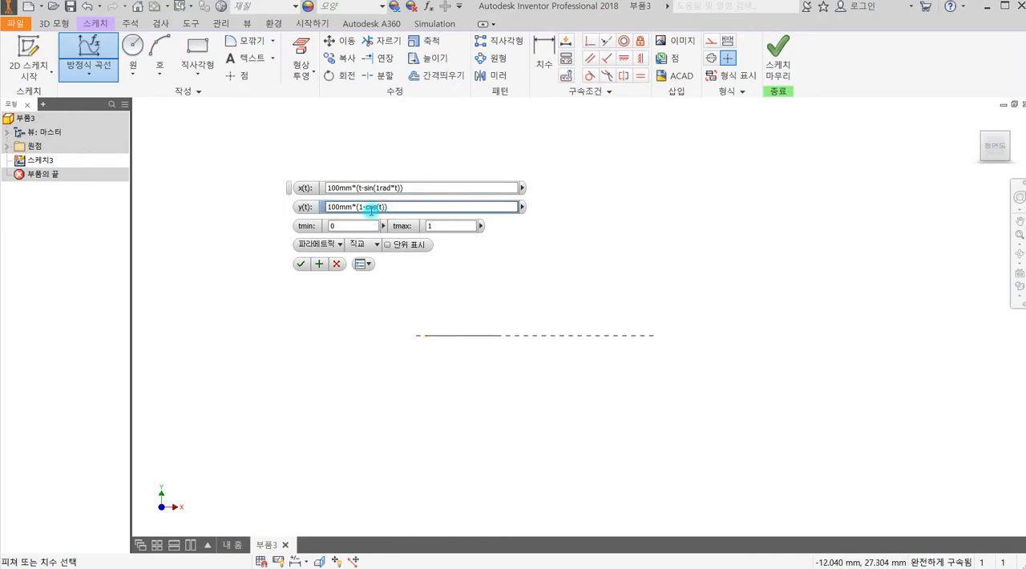
text(rad*)
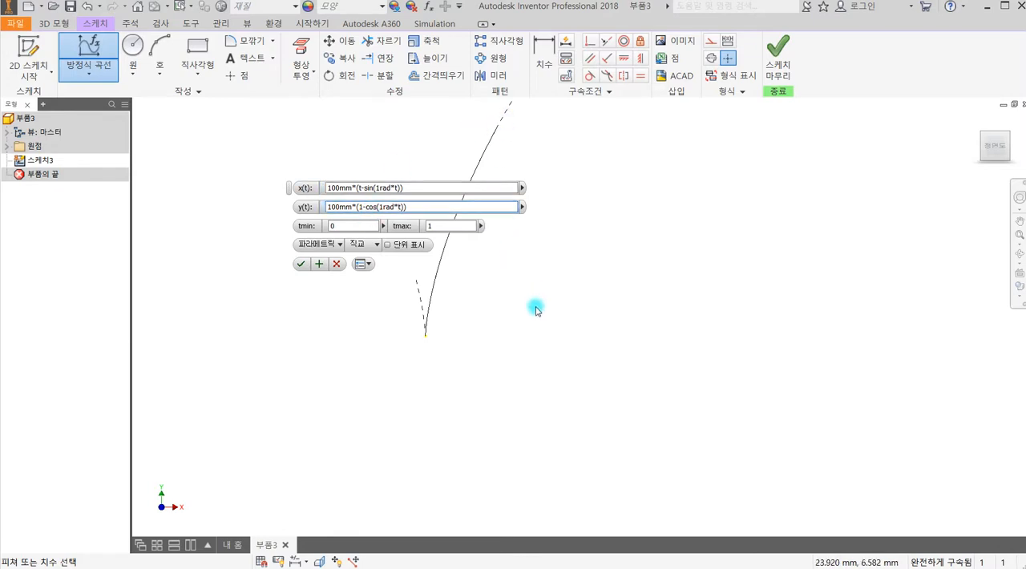
Set the equation curve's upper parameter limit tmax to 2*PI and check the previewed arch.
middle_drag(548, 329, 575, 451)
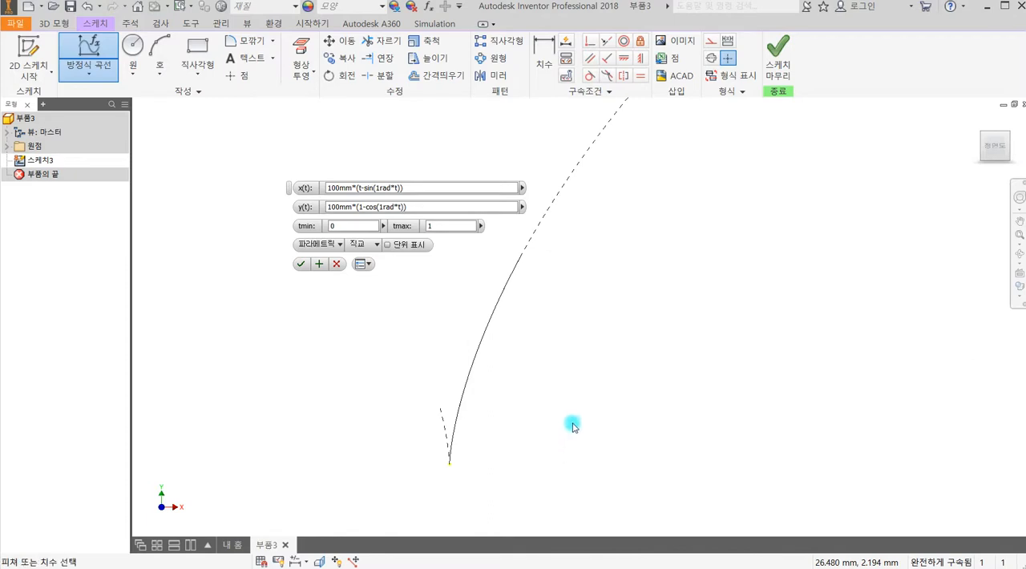
scroll(621, 345, down, 5)
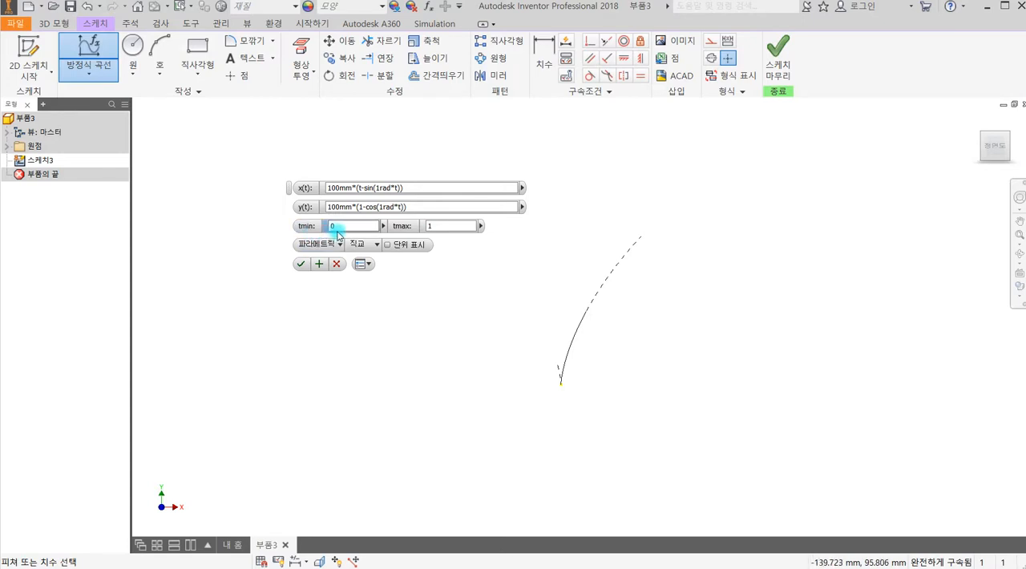
click(434, 226)
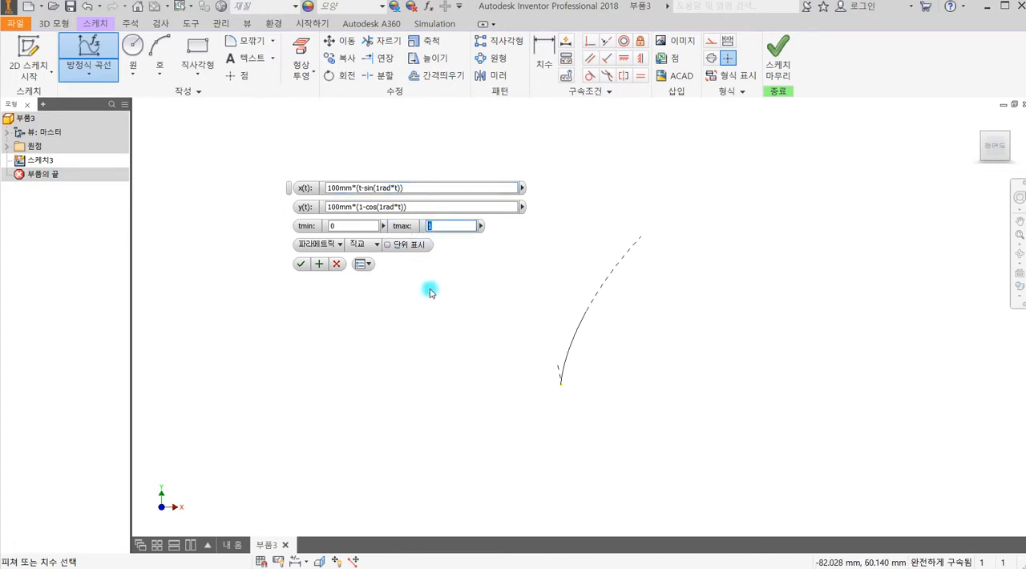
text(2*)
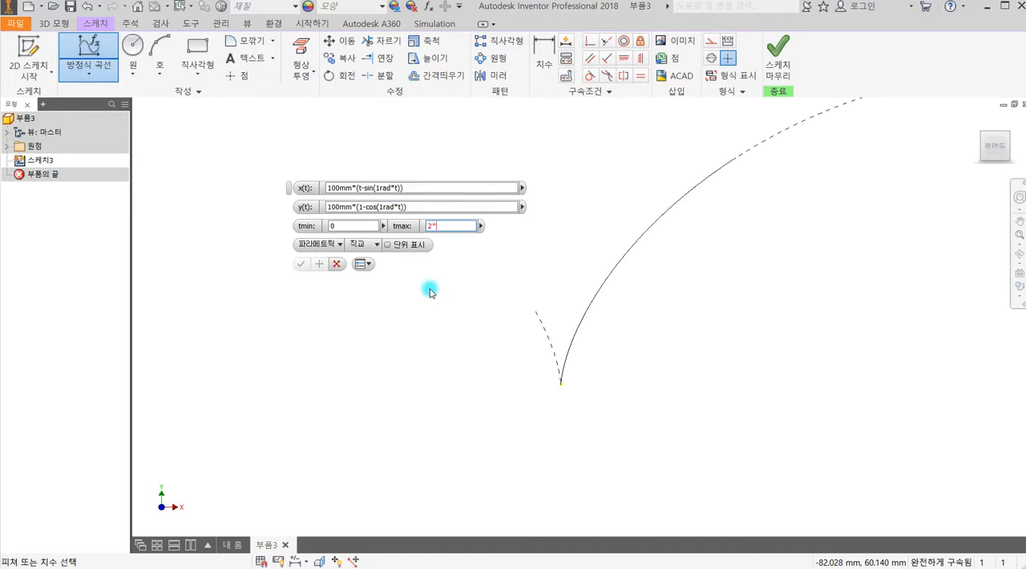
text(PI)
scroll(672, 286, up, 5)
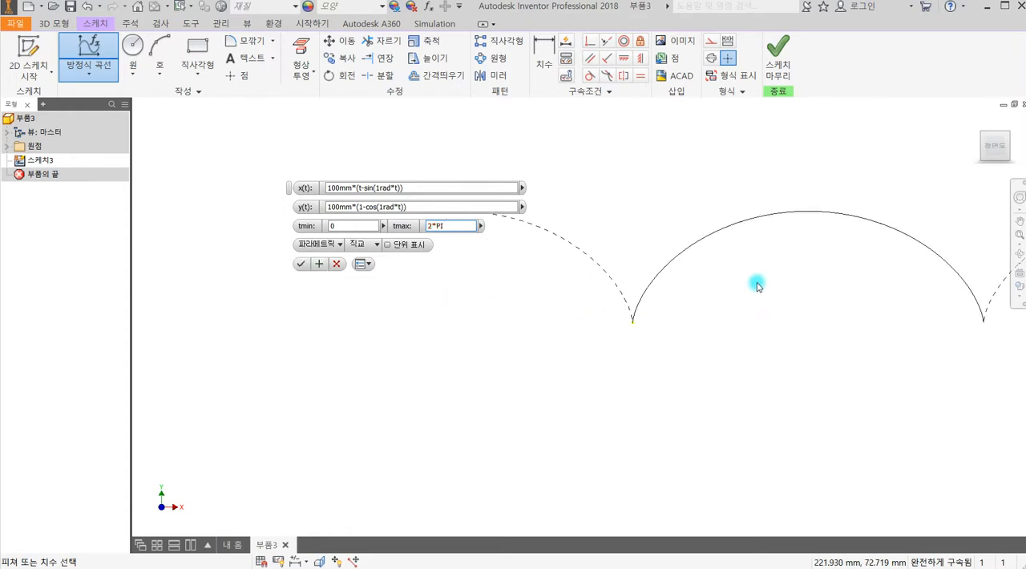
mouse_move(692, 359)
middle_down()
mouse_move(554, 372)
mouse_move(504, 362)
middle_up()
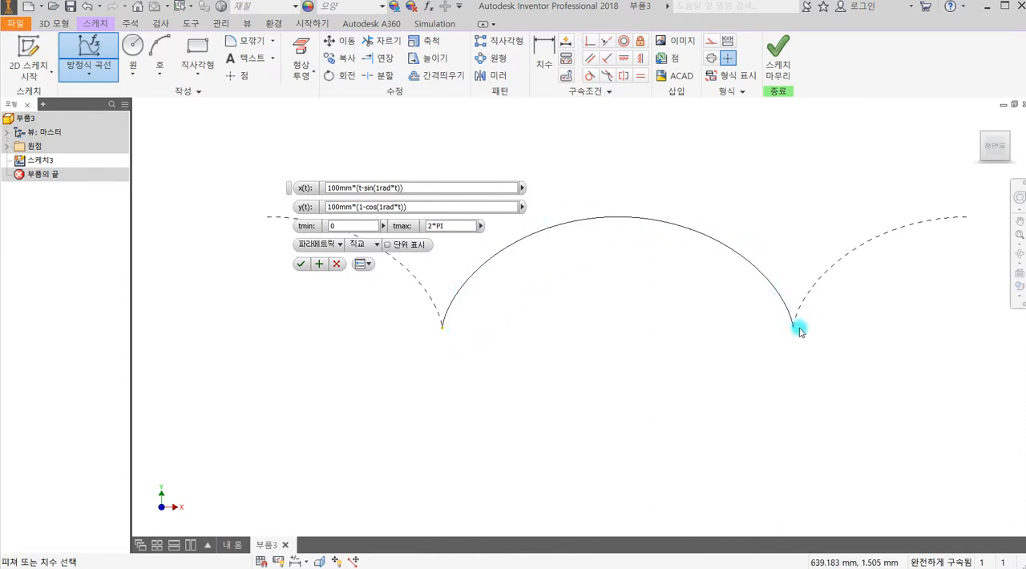
Try 3*PI as the curve's upper parameter limit, and set tmax to PI instead.
click(447, 226)
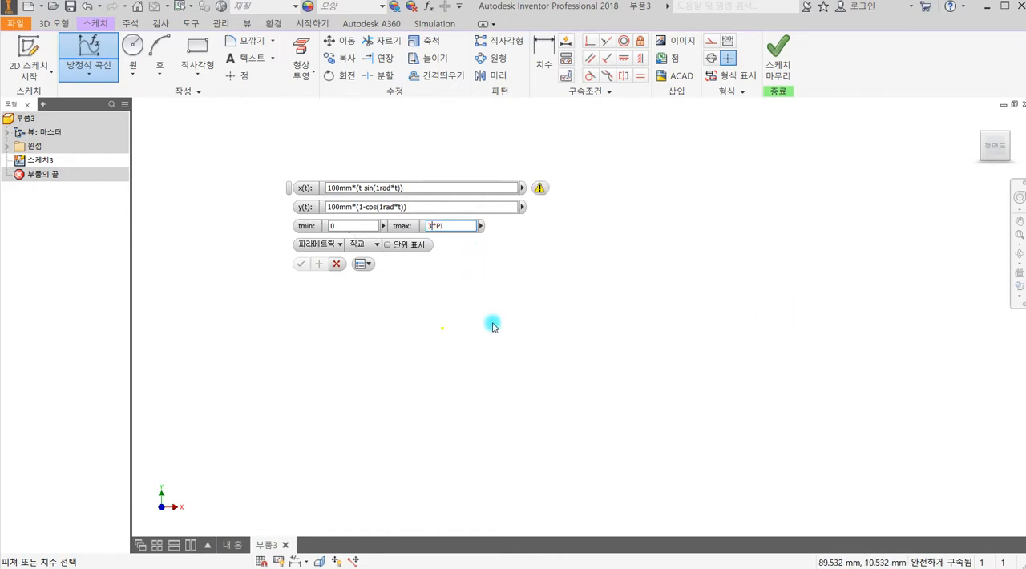
mouse_move(543, 194)
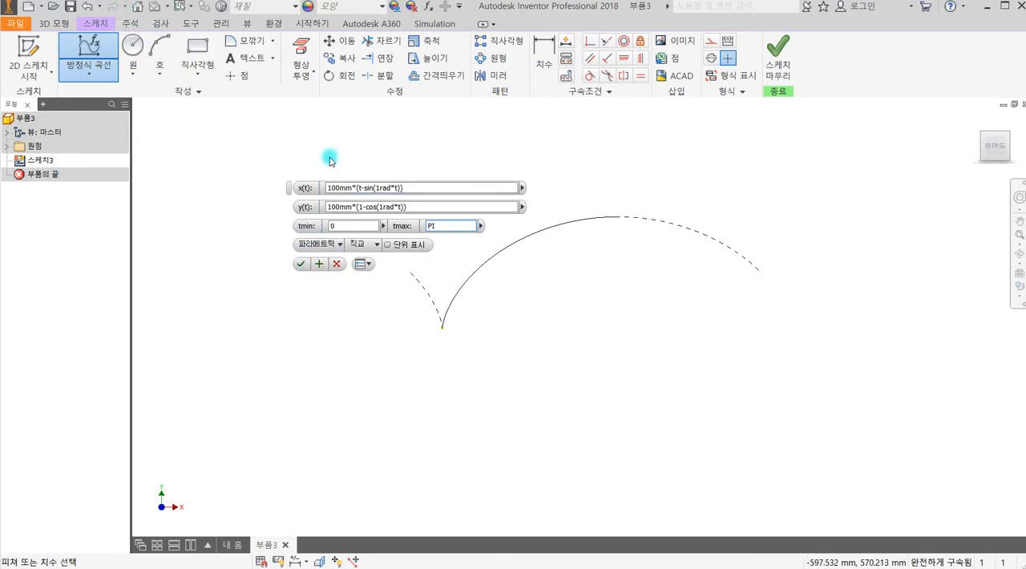
Replace the 100mm coefficient in x(t) with user parameter R1, making it R1*(t-sin(1rad*t)).
click(345, 192)
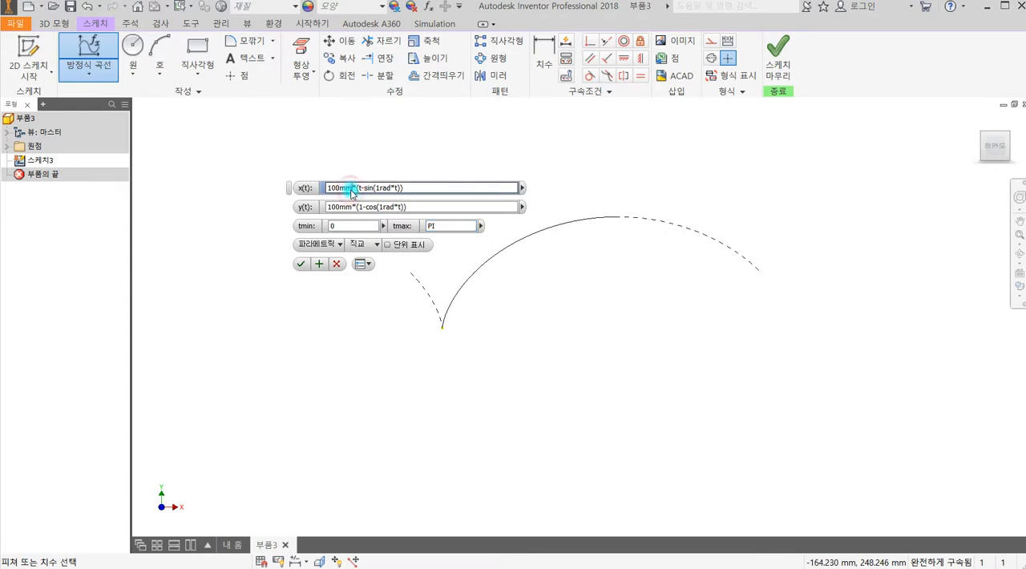
key(BackSpace)
key(BackSpace)
key(BackSpace)
key(BackSpace)
key(BackSpace)
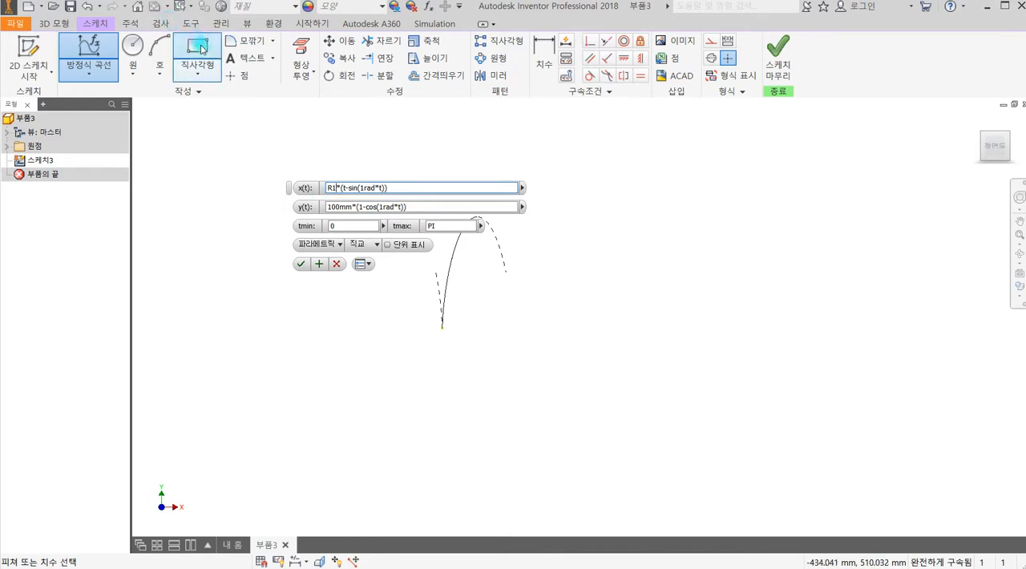
click(335, 208)
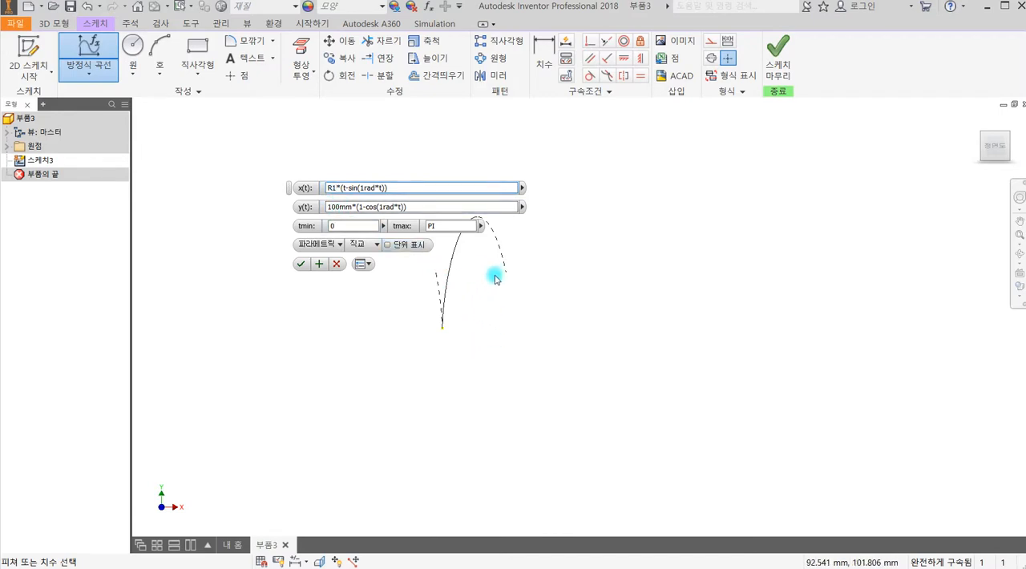
double_click(332, 187)
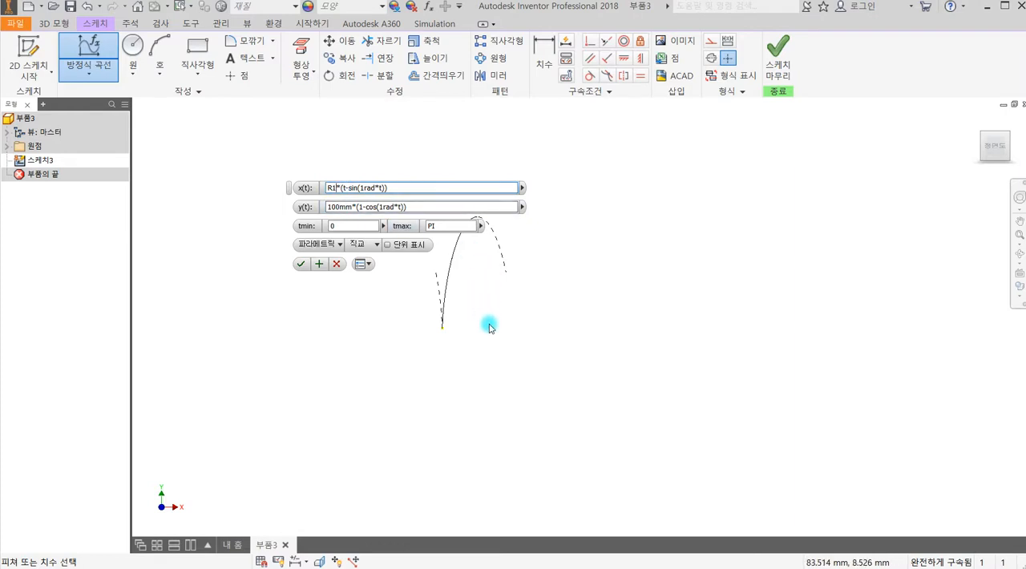
Replace the 100mm coefficient in y(t) with user parameter R1, making it R1*(1-cos(1rad*t)).
middle_drag(550, 296, 580, 355)
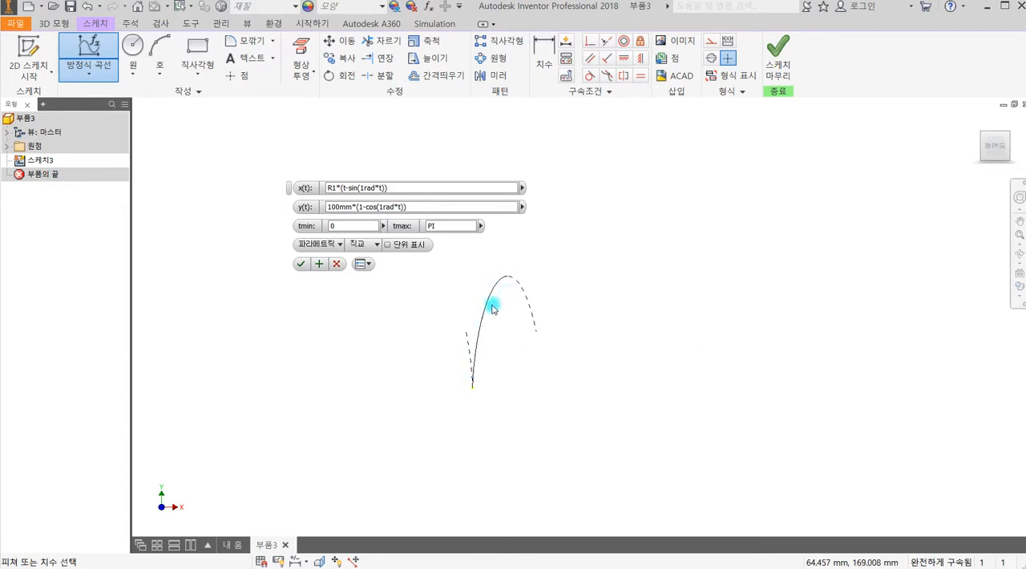
click(353, 207)
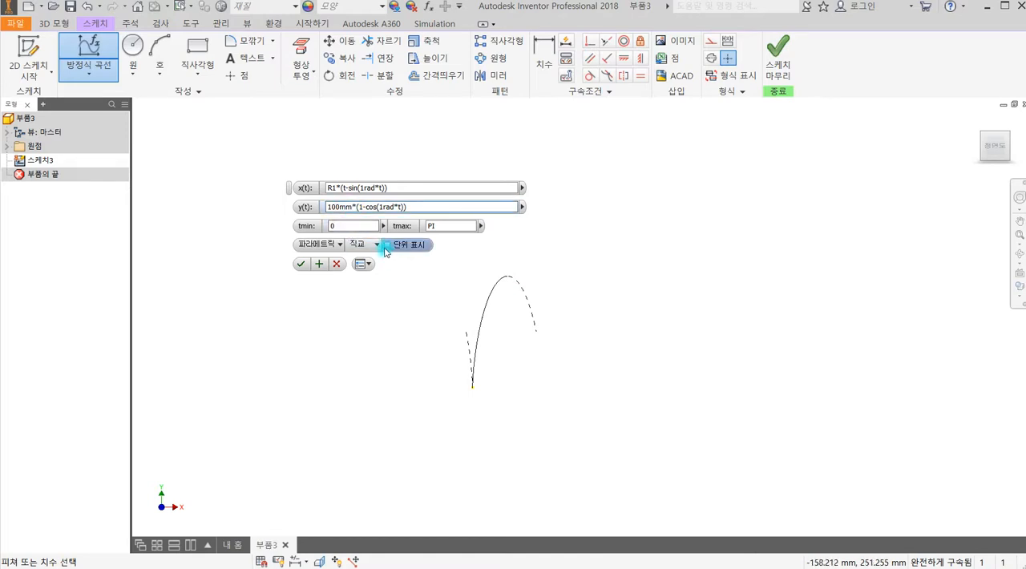
key(BackSpace)
key(BackSpace)
key(BackSpace)
key(BackSpace)
key(BackSpace)
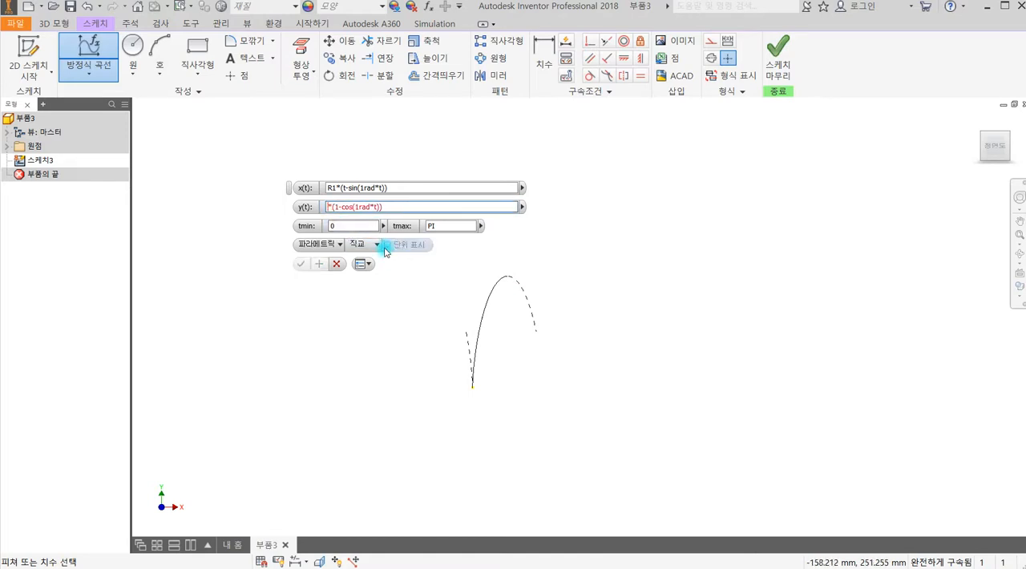
text(R1)
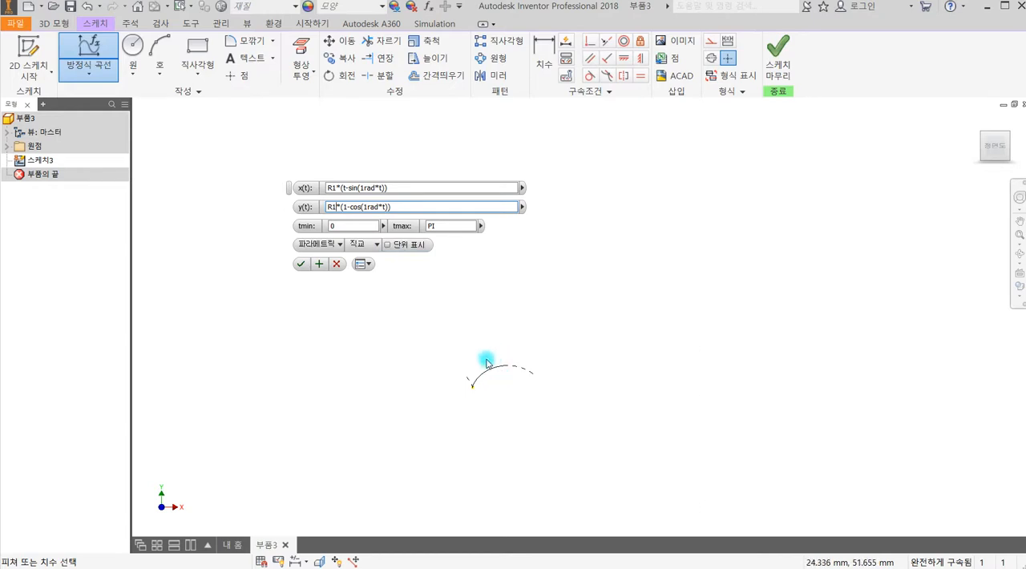
Change the y(t) equation to 100*(1-cos(1rad*t)) and create the equation curve.
key(BackSpace)
key(BackSpace)
text(100)
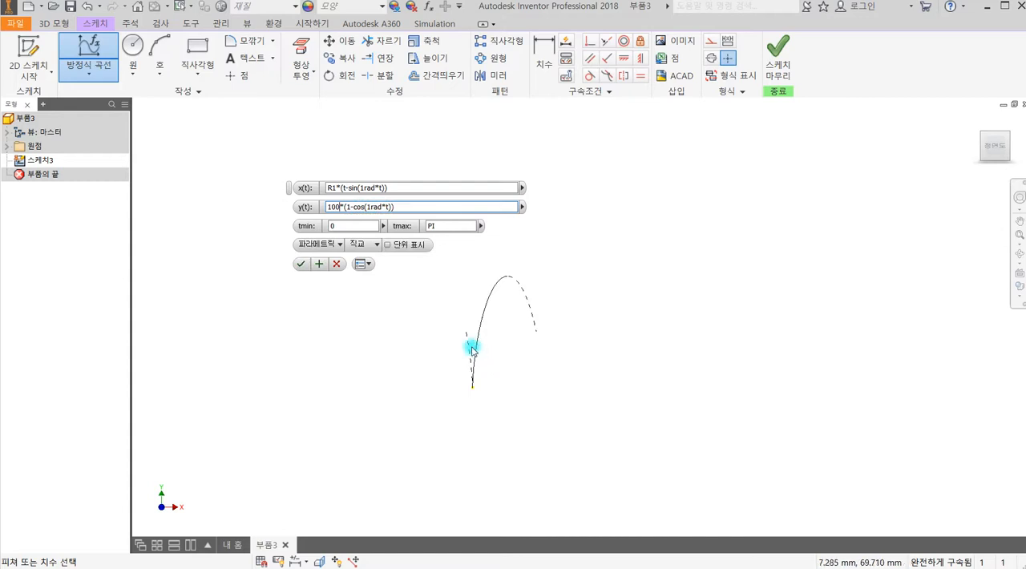
click(304, 266)
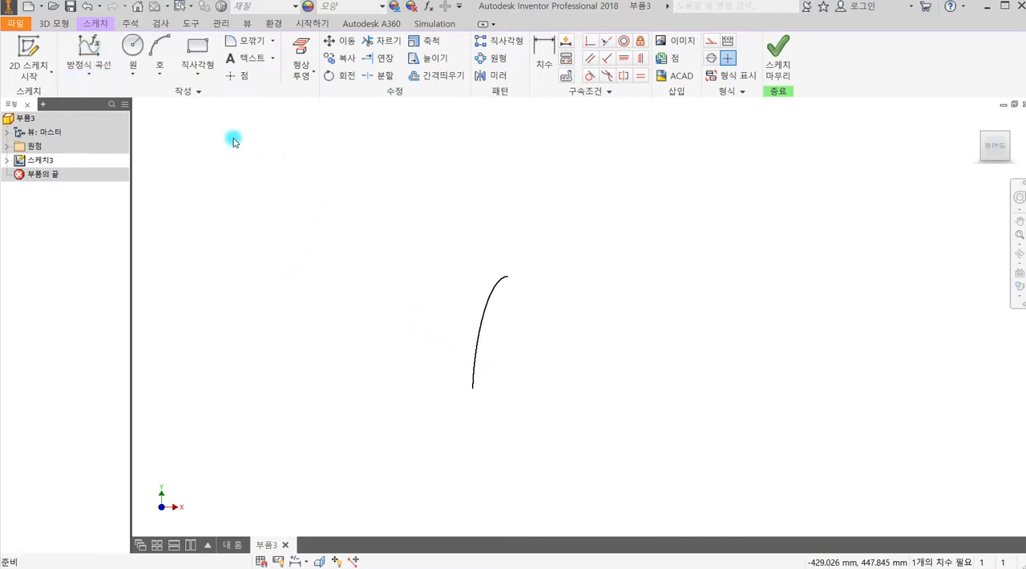
Add a numeric user parameter R2 in mm with the equation 100, and close the parameters table.
click(219, 24)
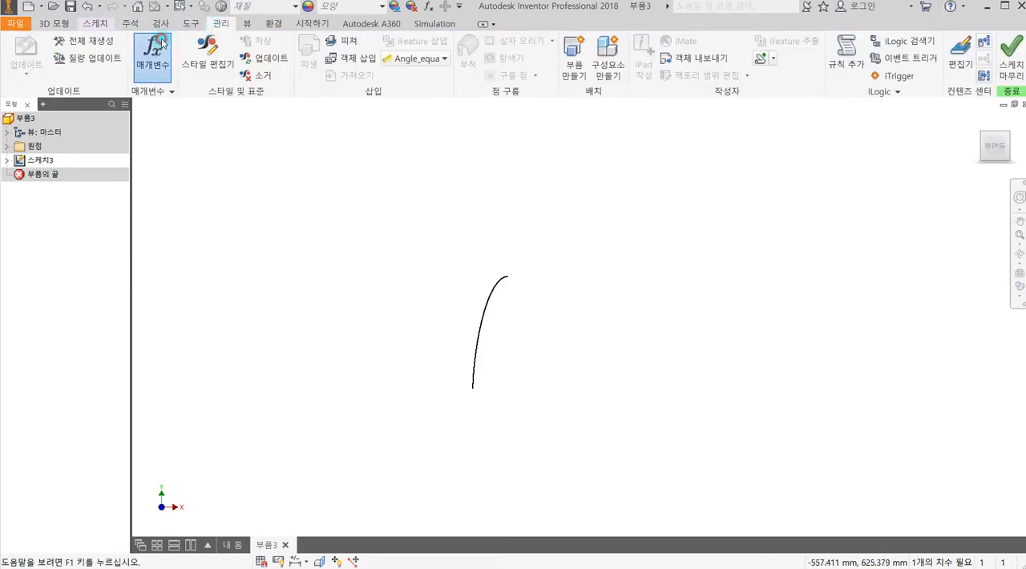
click(152, 56)
click(279, 246)
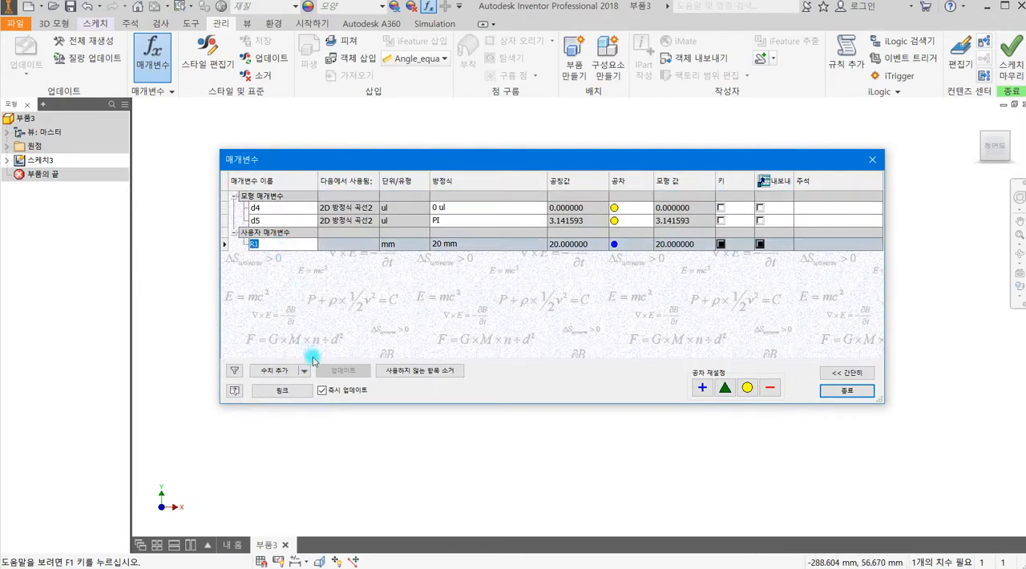
click(273, 375)
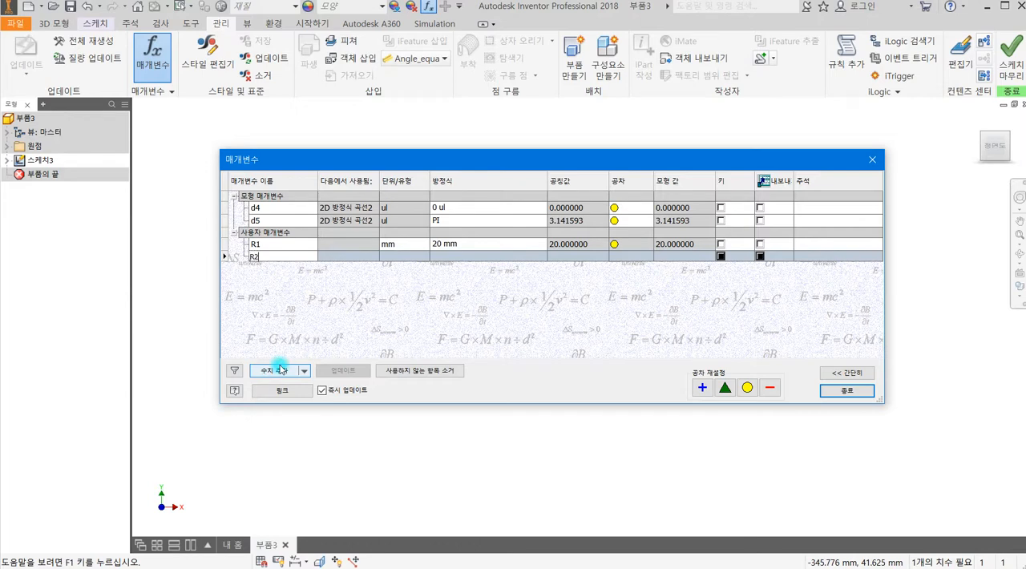
text(R2)
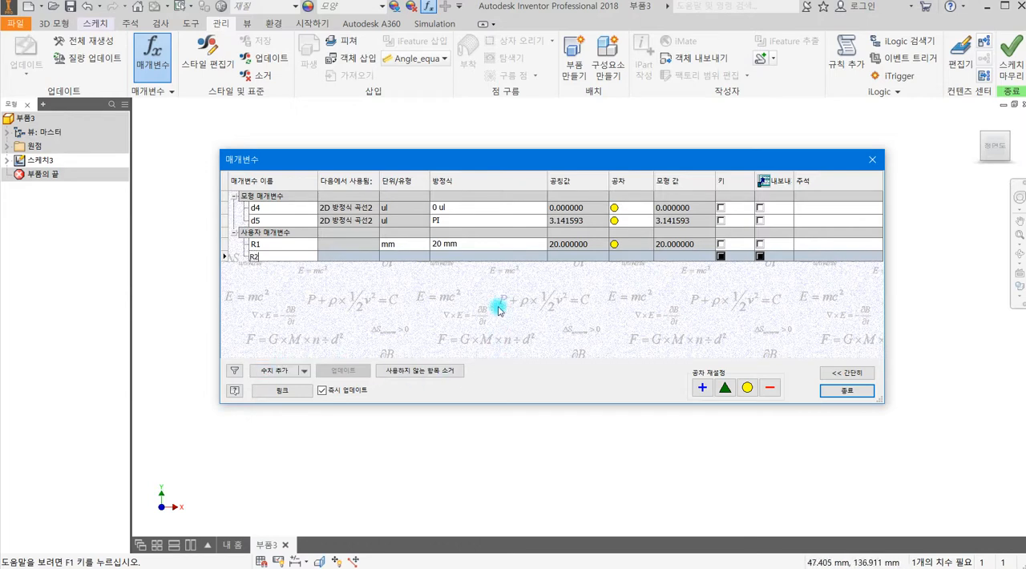
click(480, 259)
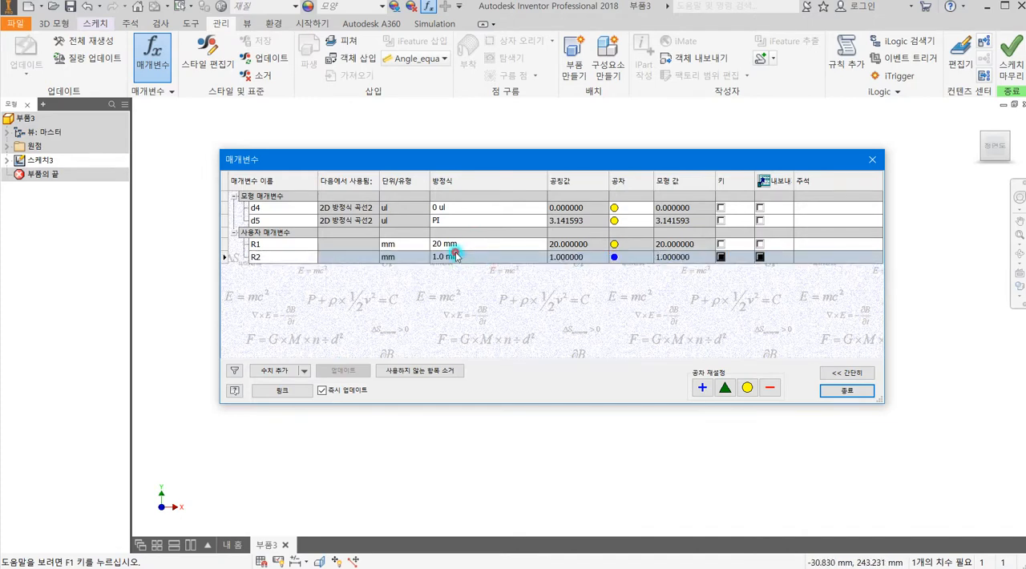
click(454, 255)
text(100)
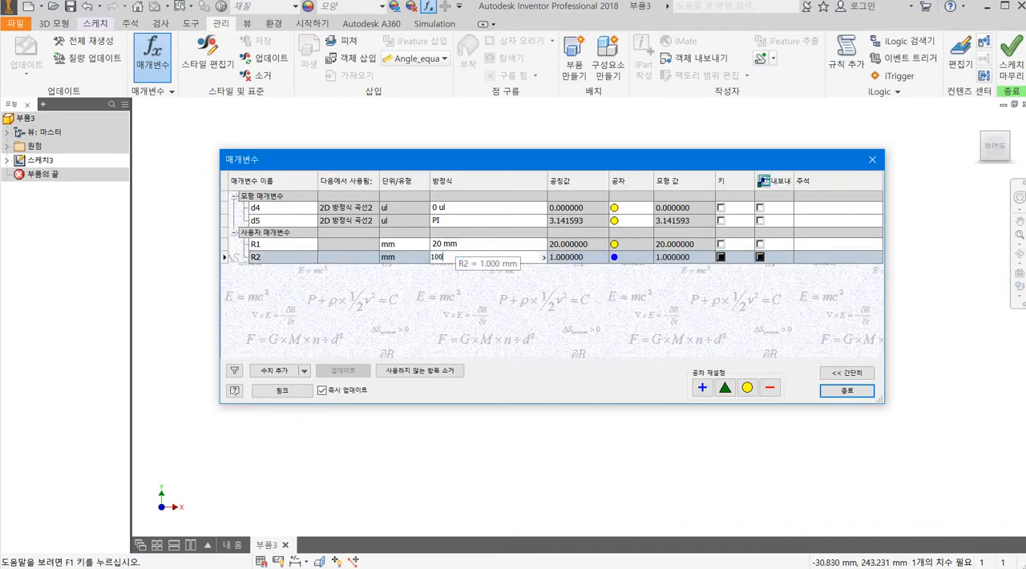
click(844, 399)
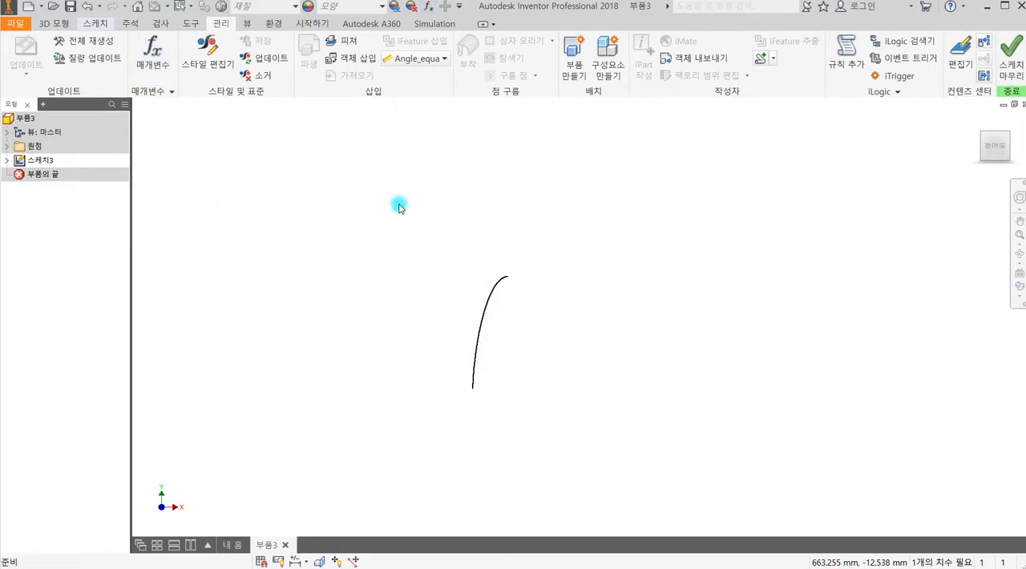
Edit the sketch's 2D equation curve so its y(t) equation uses user parameter R2: R2*(1-cos(1rad*t)).
click(50, 163)
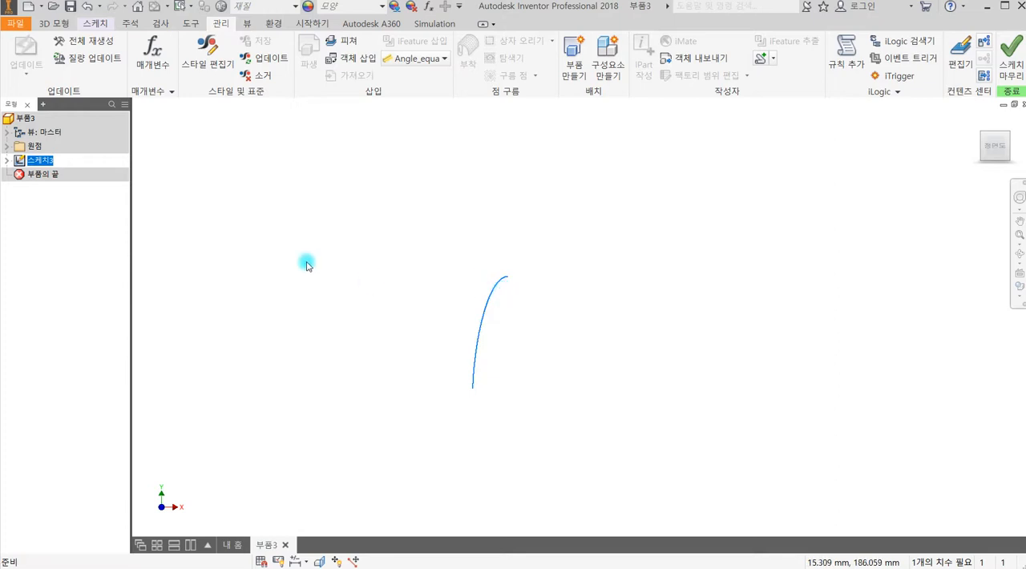
click(6, 161)
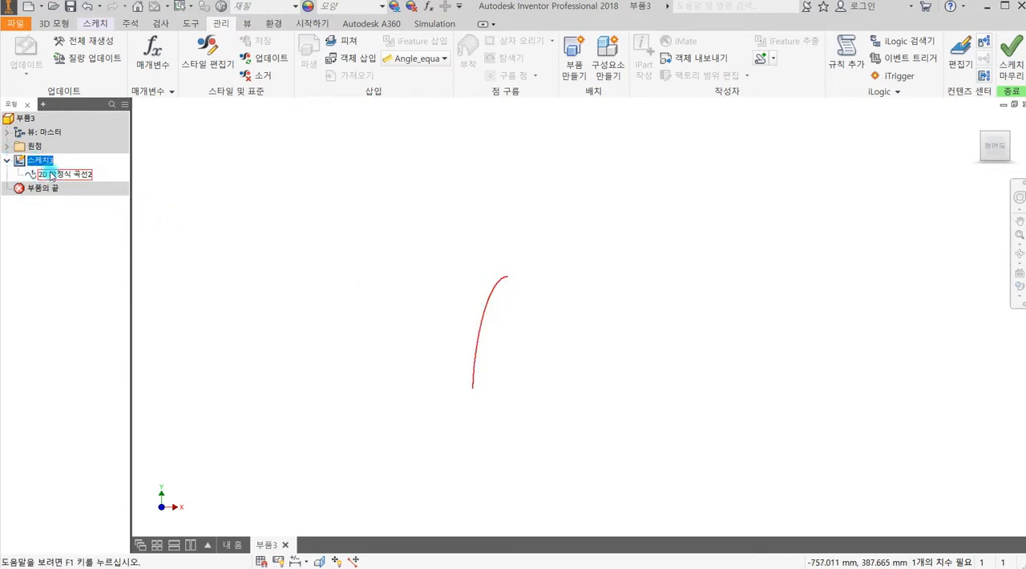
click(67, 178)
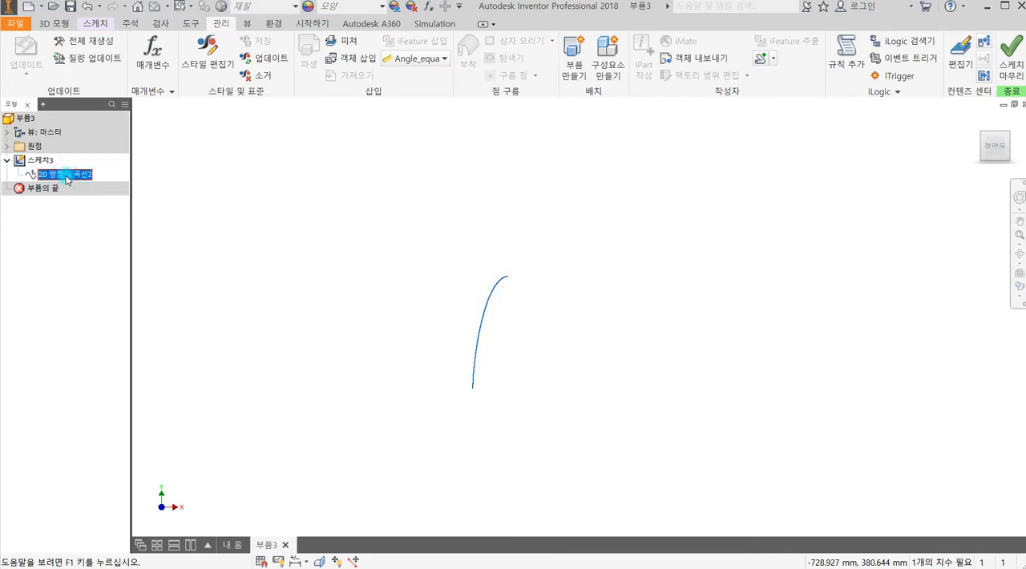
right_click(68, 179)
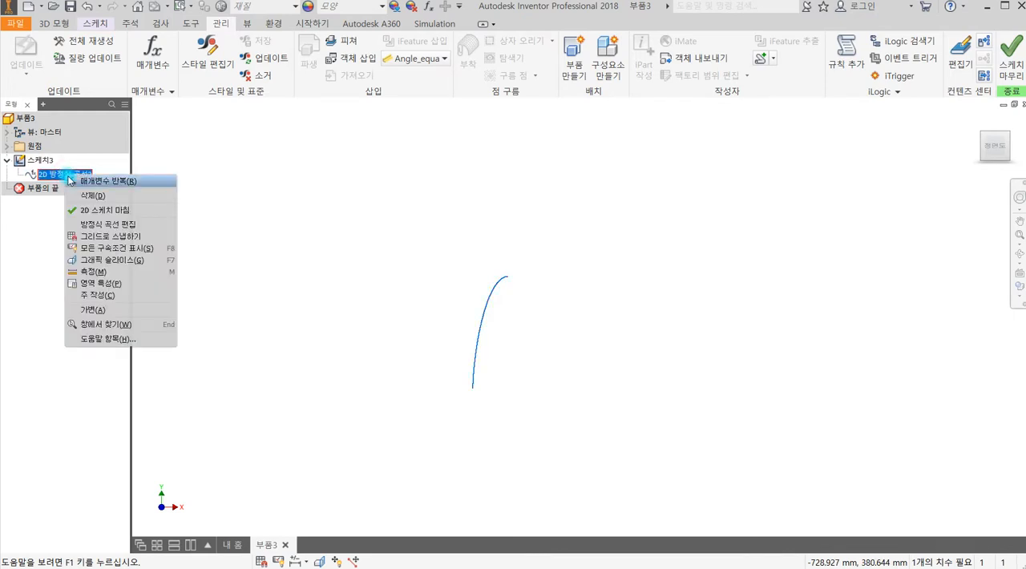
click(123, 226)
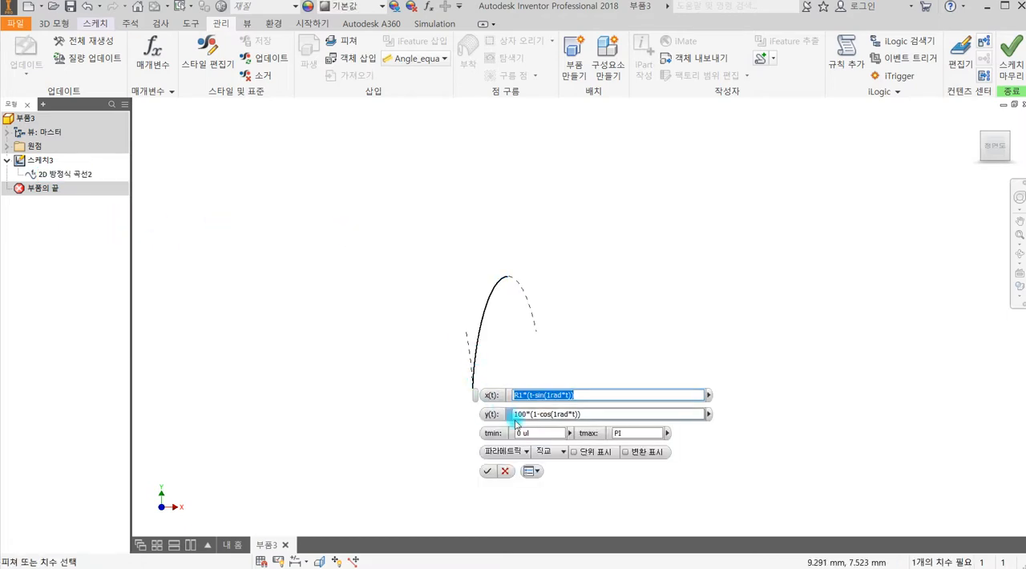
click(529, 414)
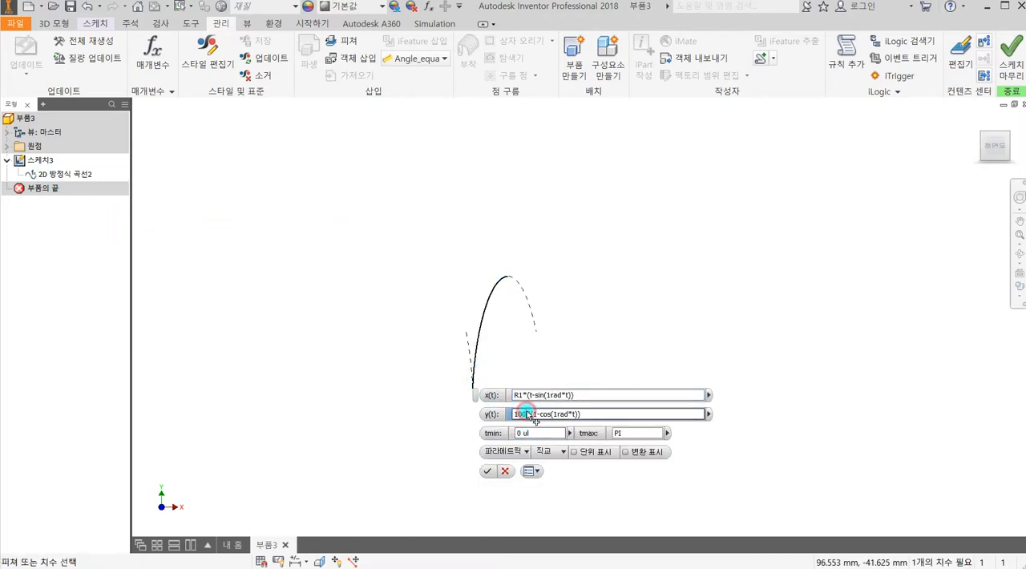
key(BackSpace)
key(BackSpace)
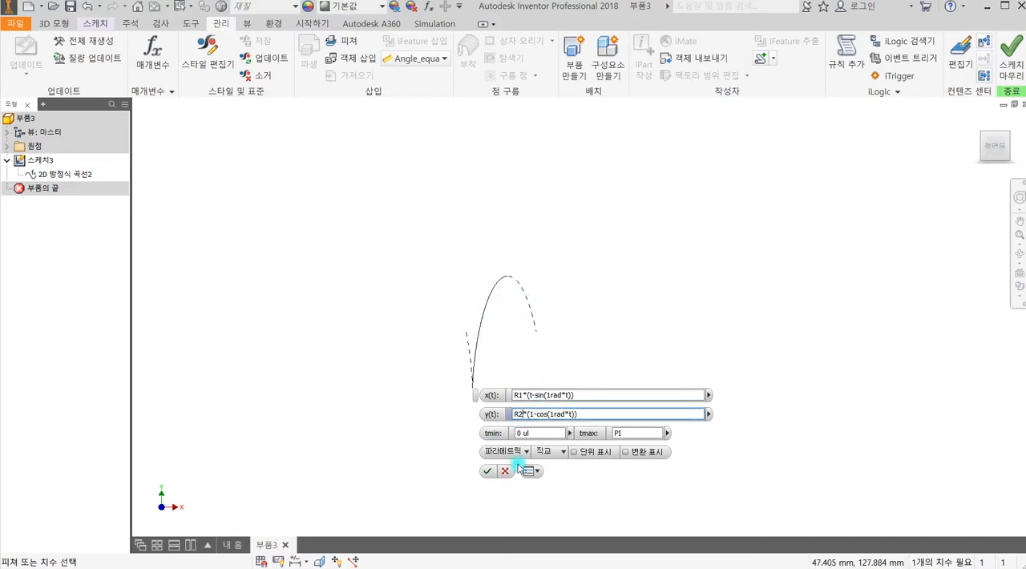
click(488, 473)
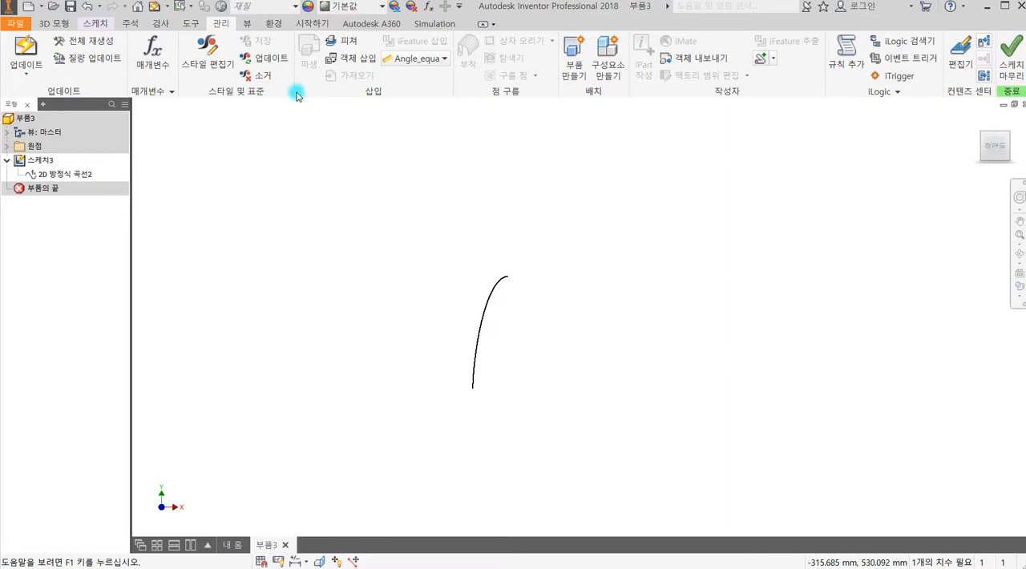
Open the parameters table beside the curve and set user parameter R1 to 30 mm.
click(153, 56)
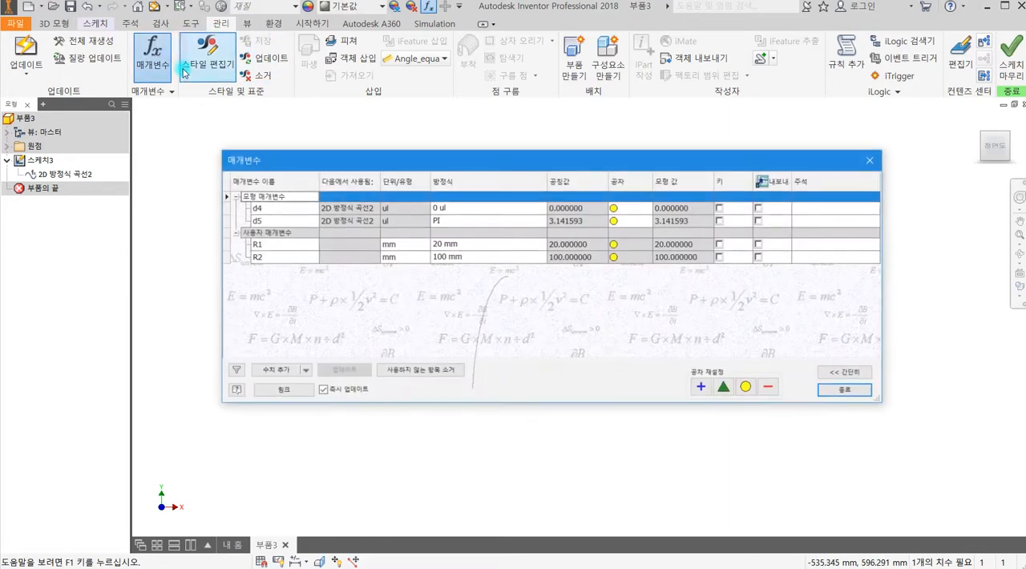
drag(542, 160, 747, 207)
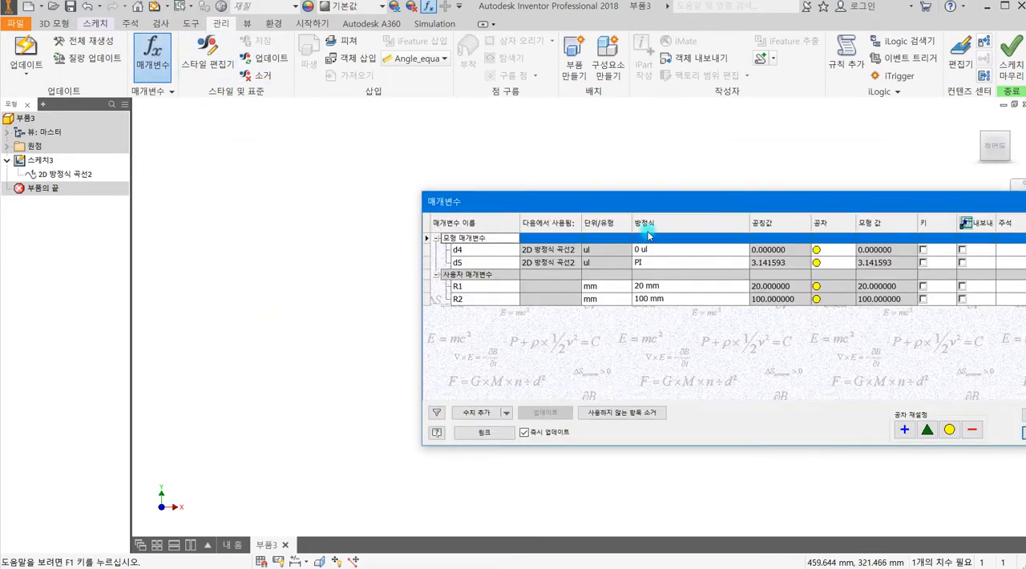
middle_drag(389, 298, 117, 218)
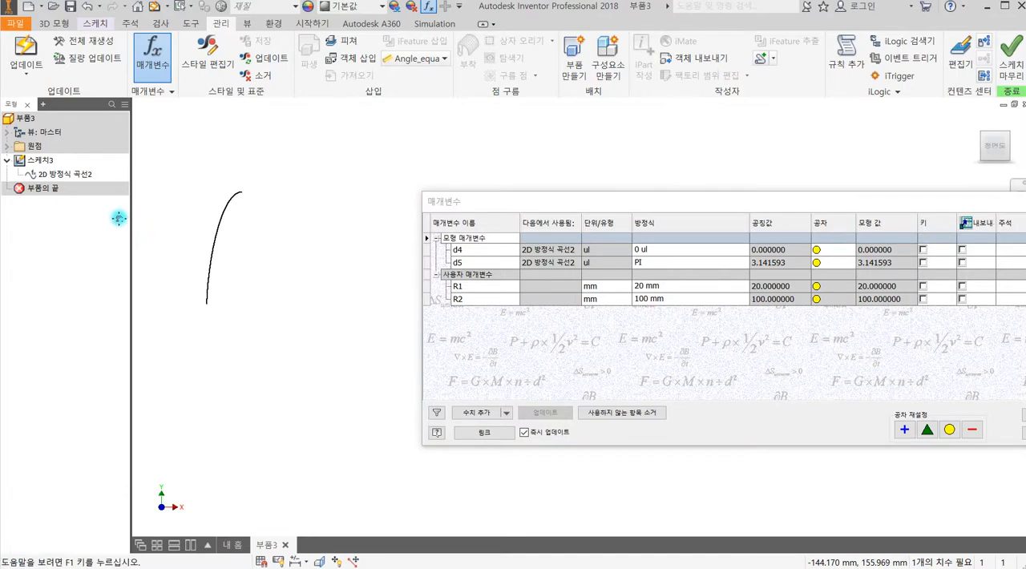
click(639, 286)
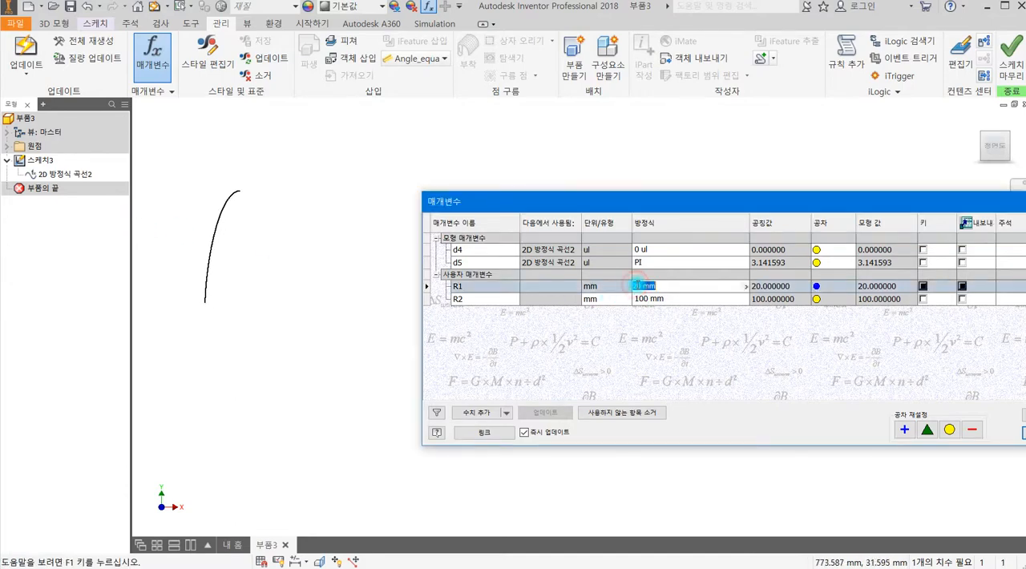
text(30)
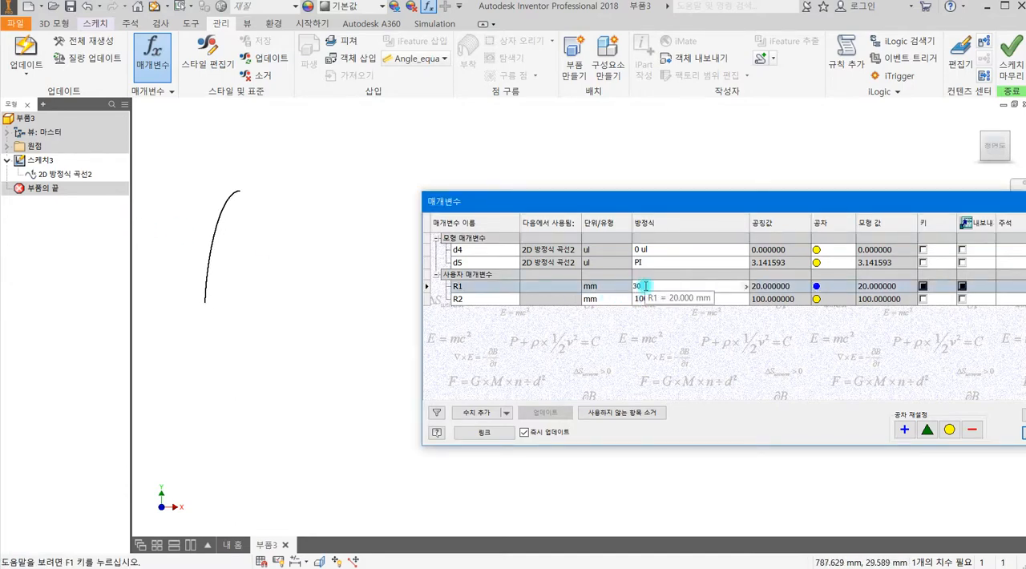
key(Return)
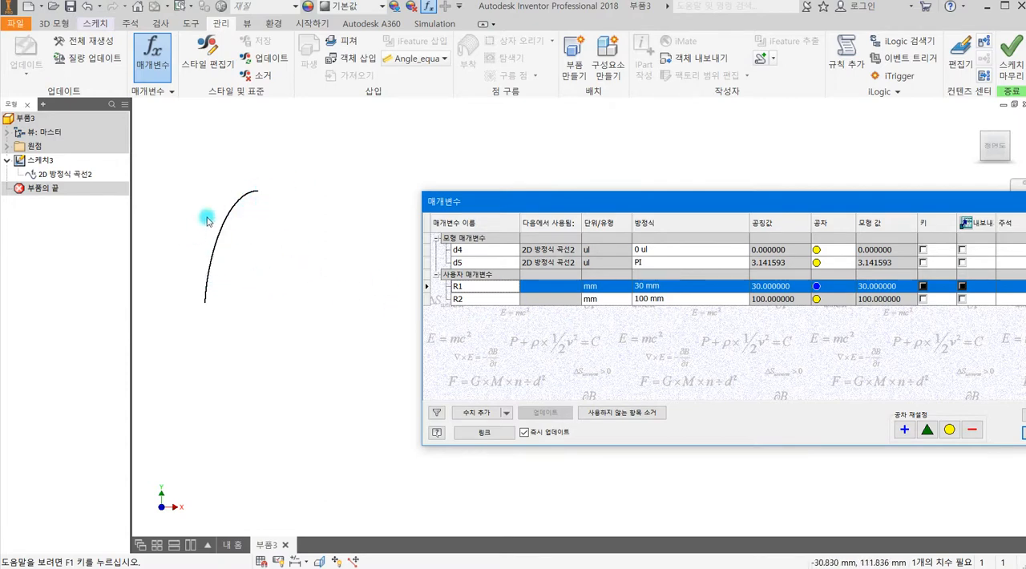
Try values of 120 mm and 300 mm for user parameter R2.
click(649, 299)
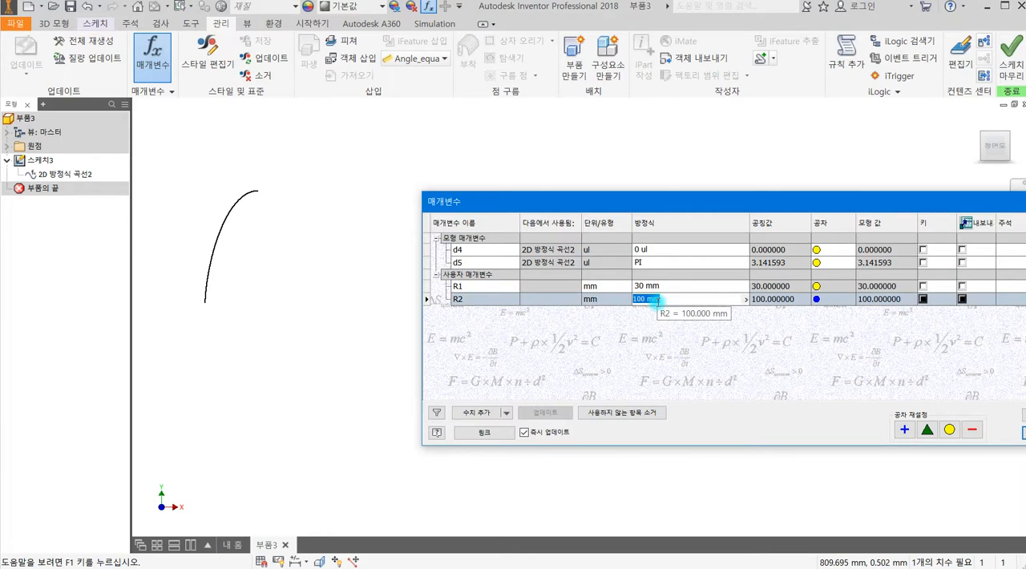
key(Return)
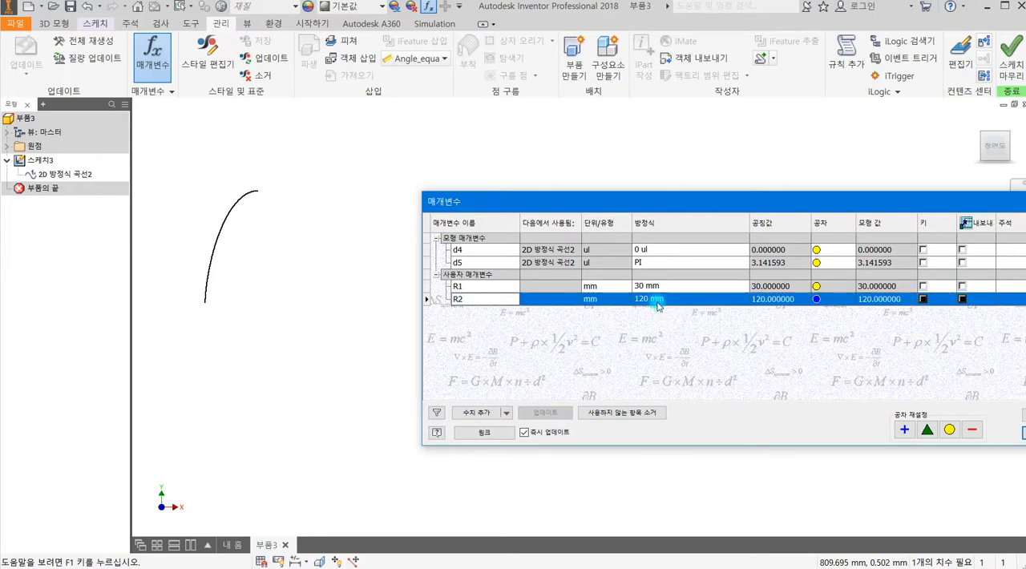
click(667, 300)
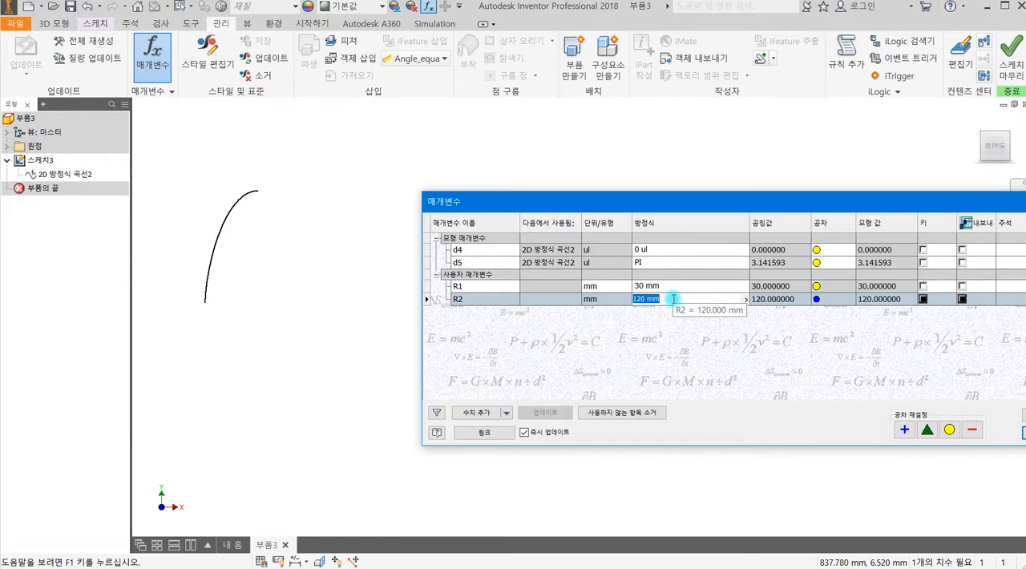
text(300)
key(Return)
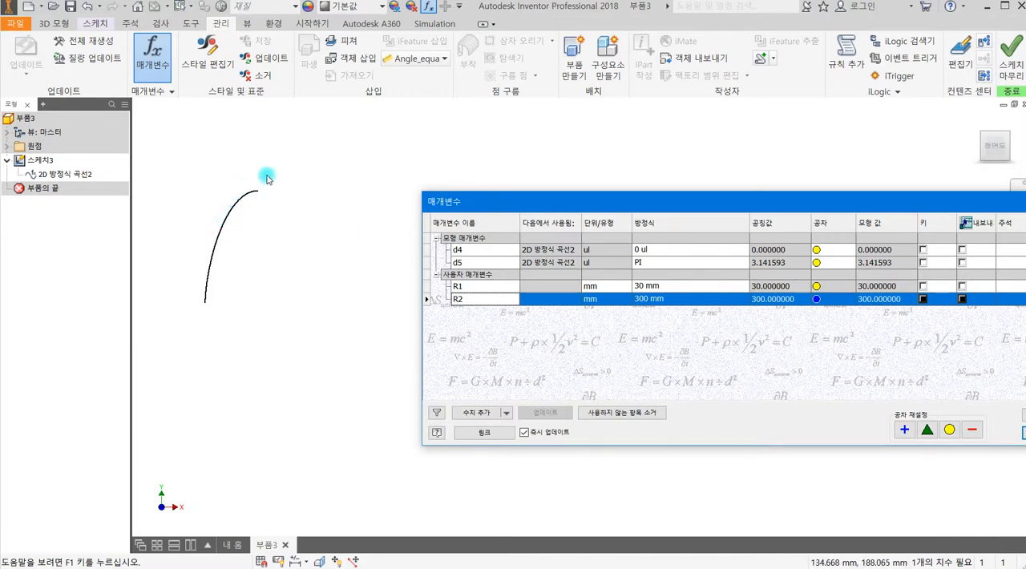
Set user parameter R2 to 30 mm and close the parameters table.
click(655, 301)
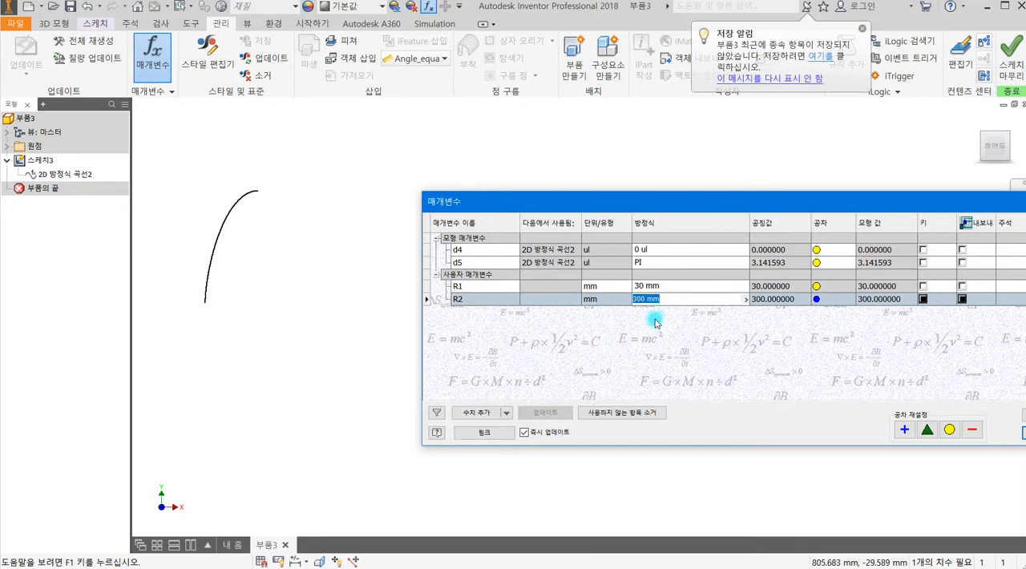
text(30)
key(Return)
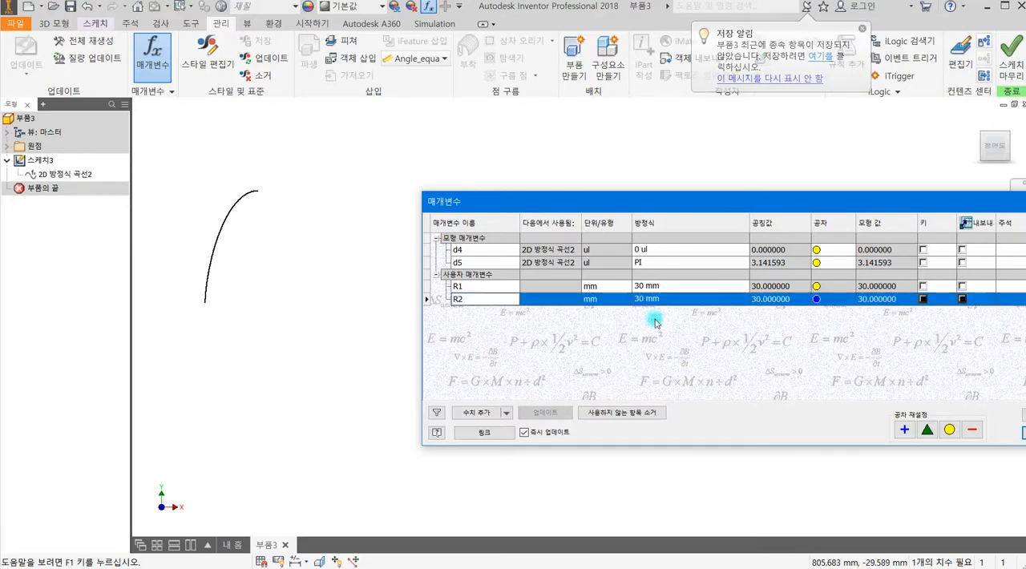
drag(619, 199, 531, 121)
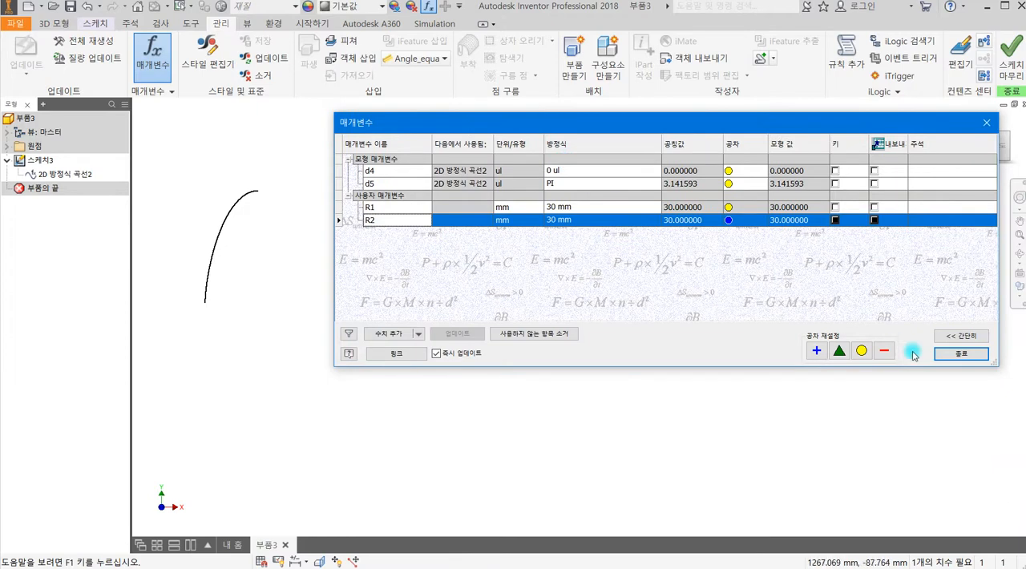
click(961, 353)
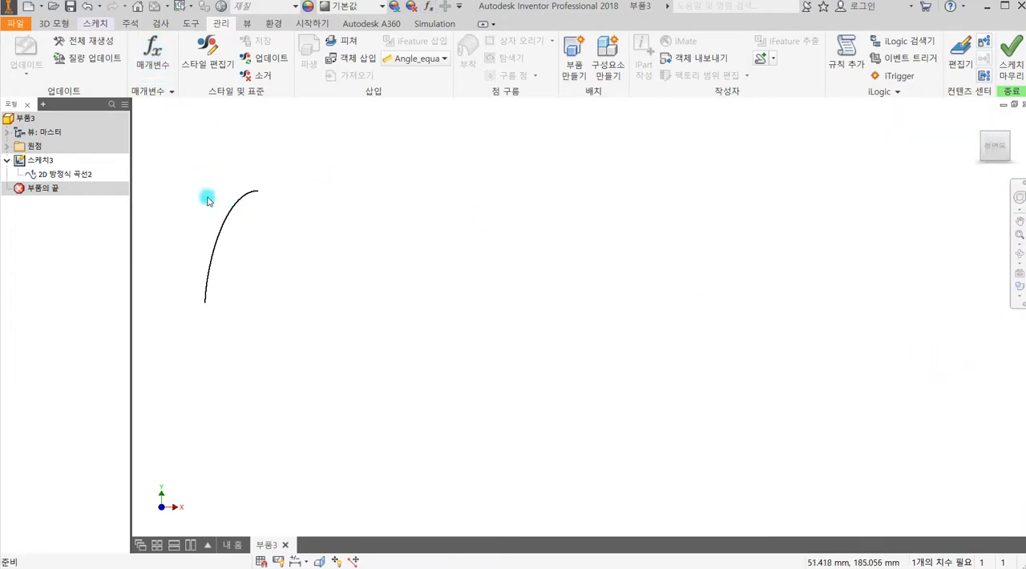
Reopen the 2D equation curve for editing and accept its existing equations to refresh the curve with the current parameters.
click(72, 174)
click(74, 176)
right_click(75, 179)
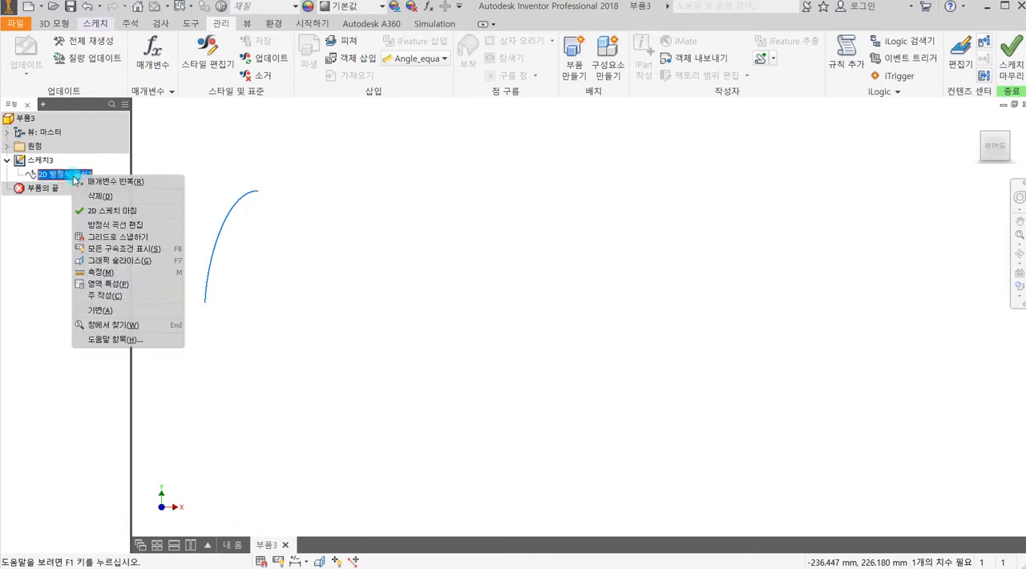
click(124, 225)
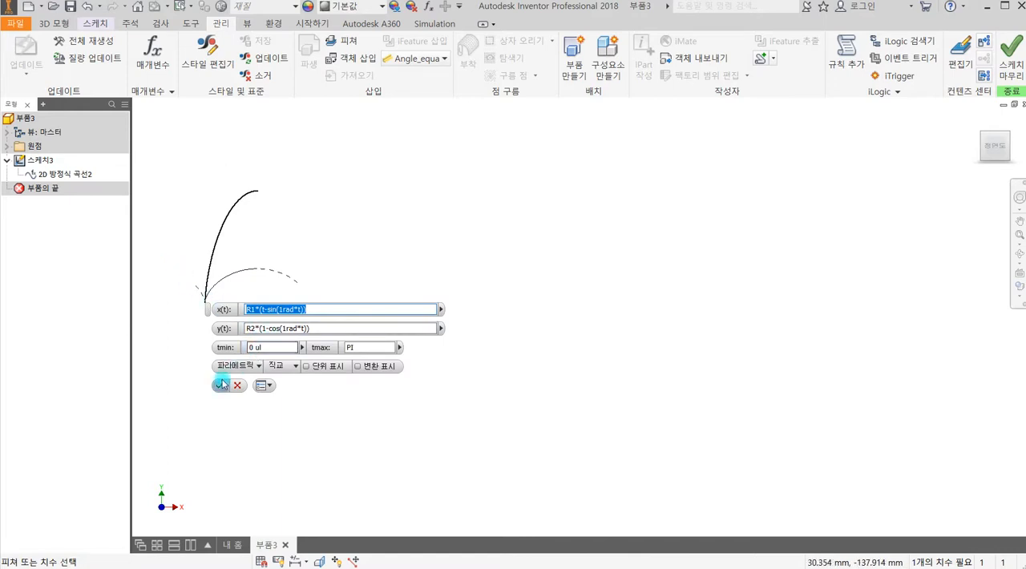
click(222, 386)
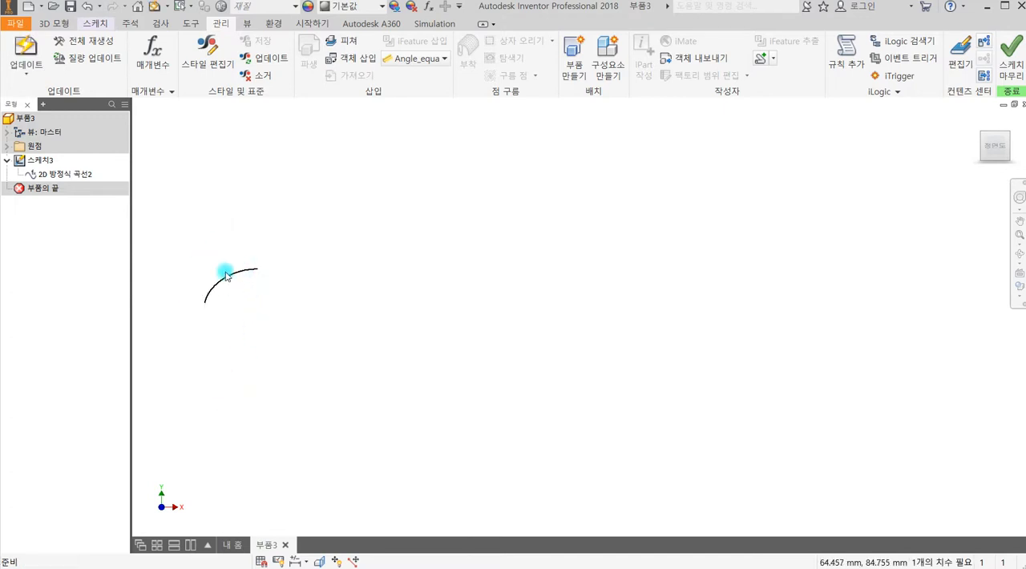
Reopen the parameters table, try 150 mm for user parameter R2, and set it to 200 mm.
middle_drag(272, 304, 302, 265)
scroll(265, 216, up, 5)
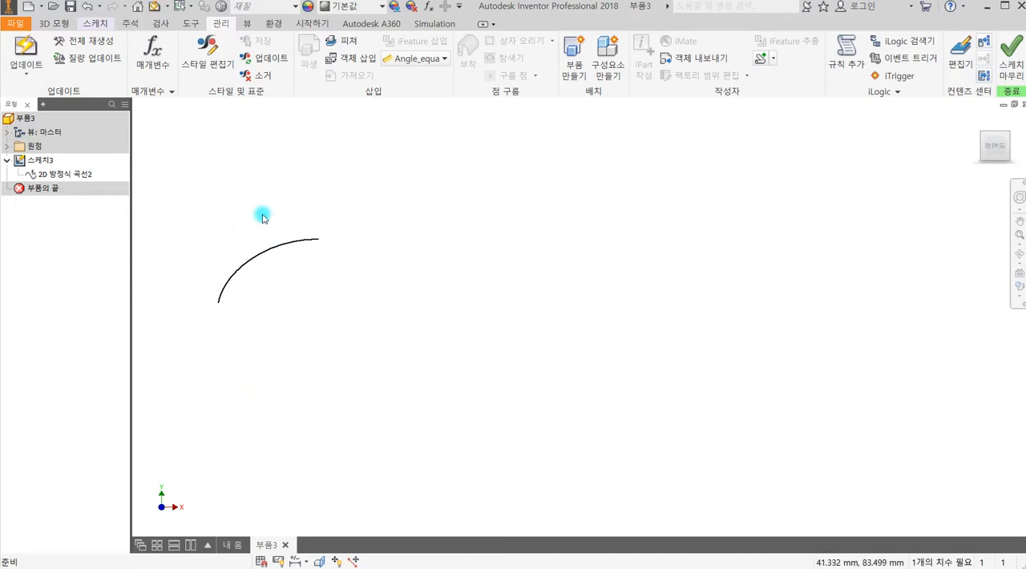
click(152, 54)
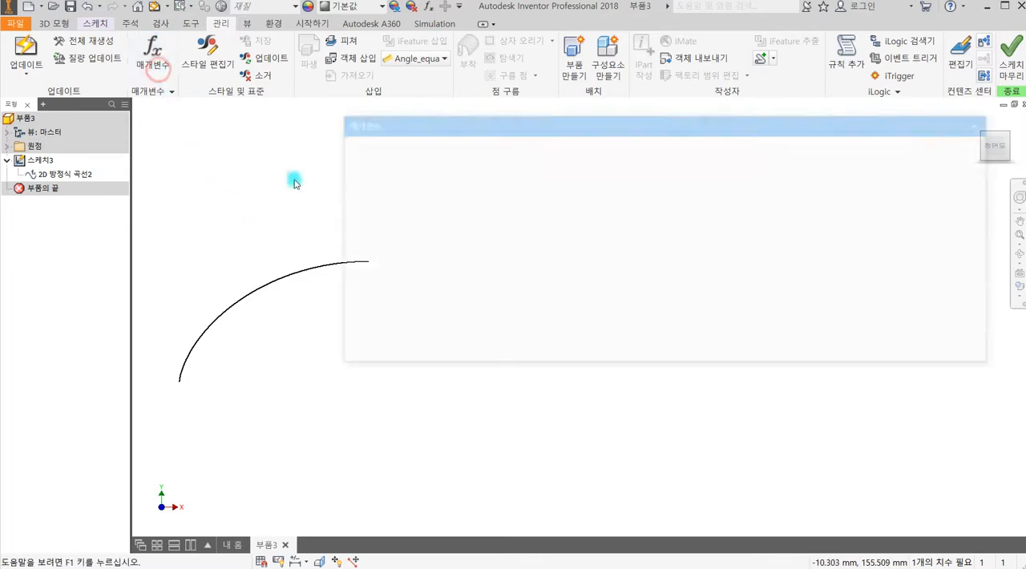
drag(481, 120, 553, 114)
click(637, 214)
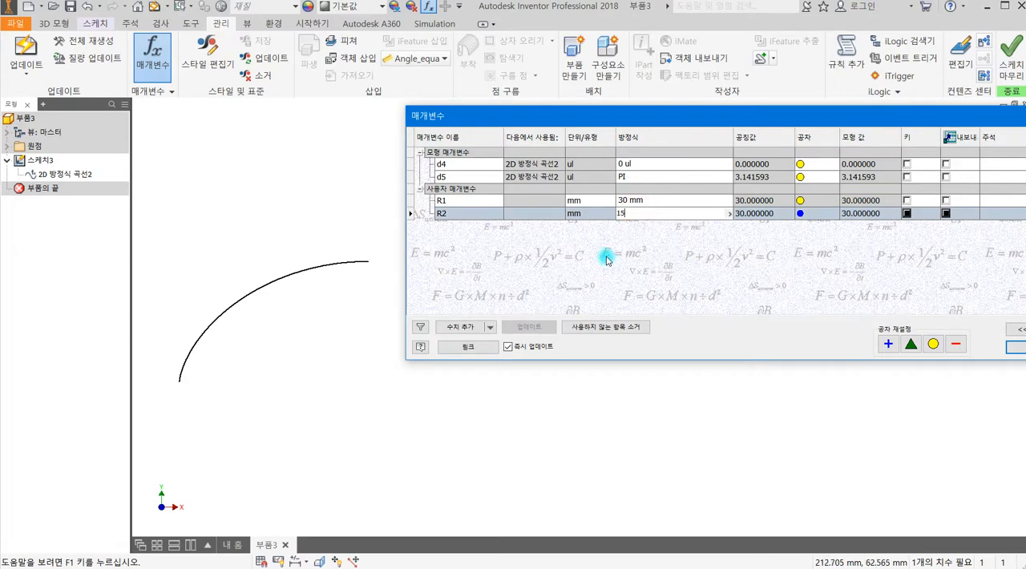
key(Return)
mouse_move(267, 255)
middle_down()
mouse_move(257, 275)
mouse_move(292, 319)
middle_up()
scroll(292, 319, down, 5)
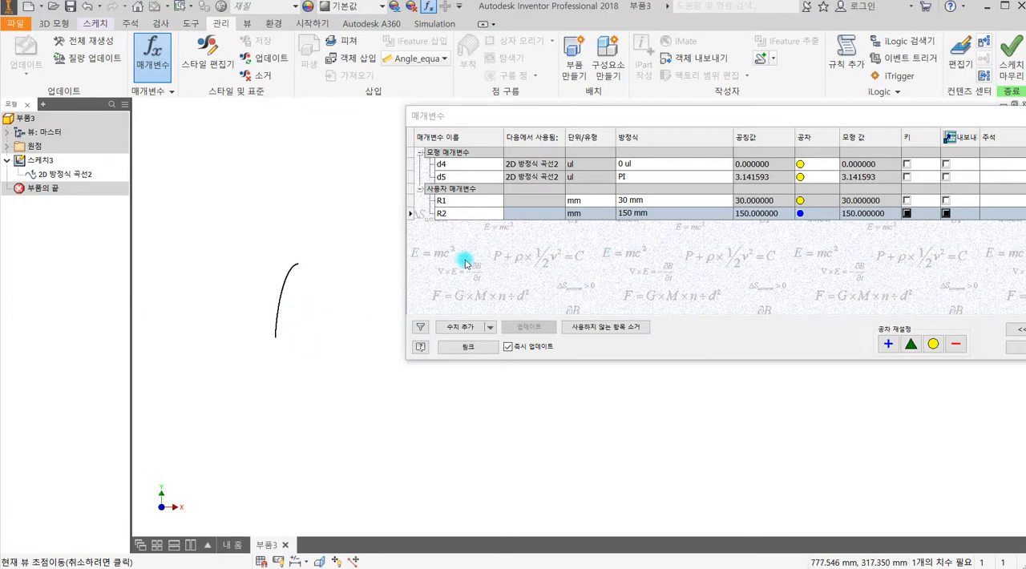
click(632, 211)
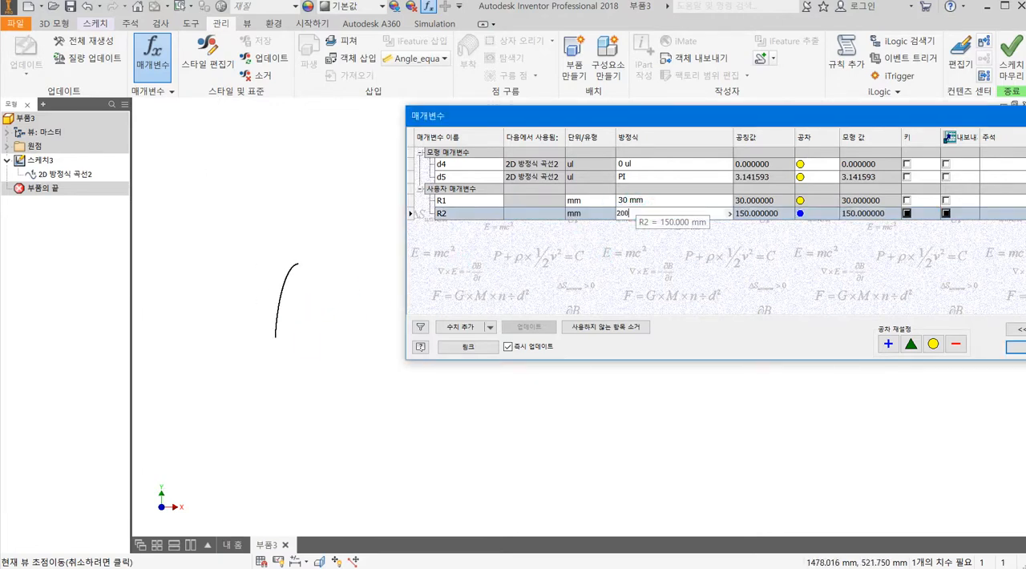
key(Return)
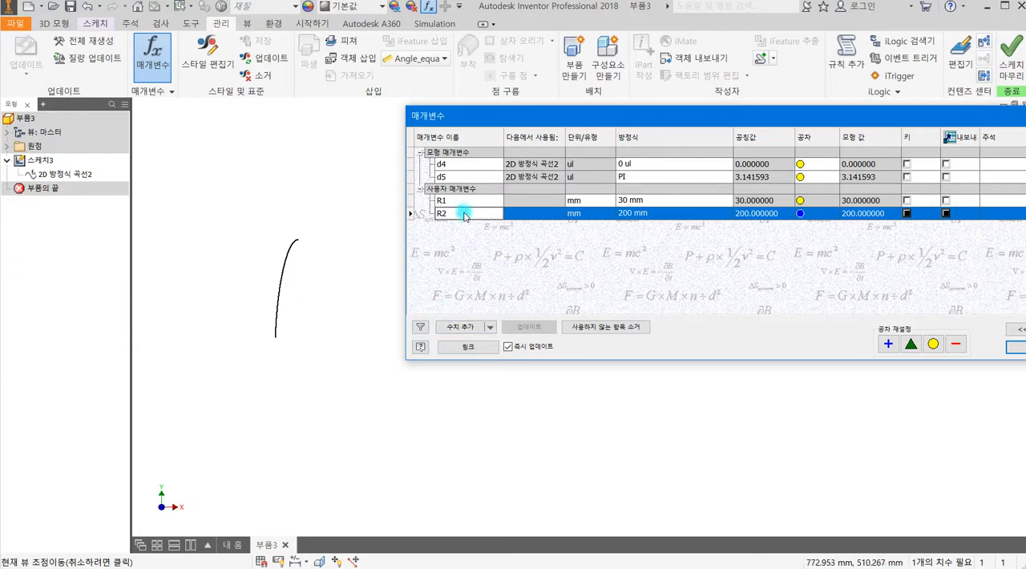
Add a numeric user parameter named A1 and set its unit type to unitless (ul).
click(457, 327)
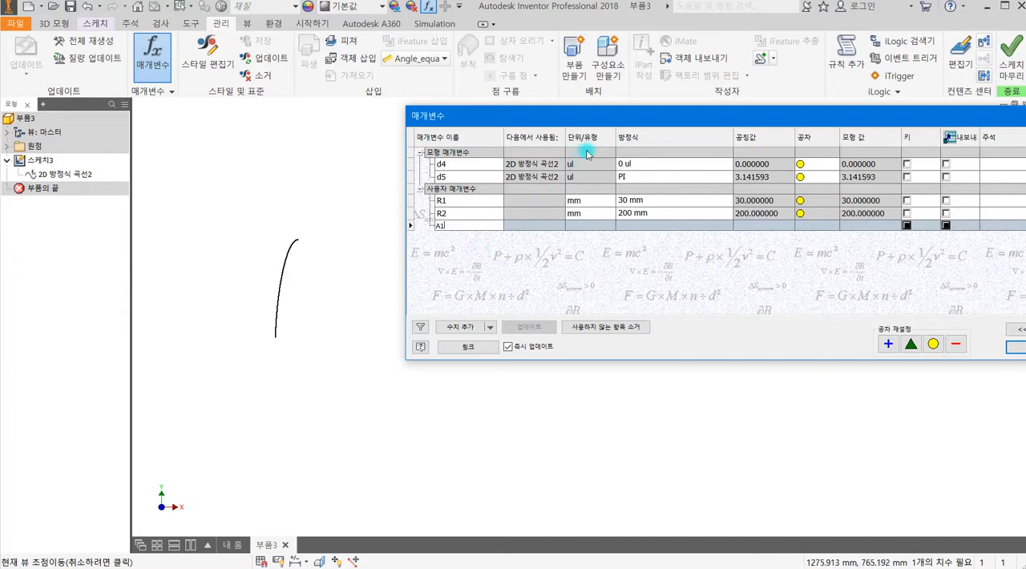
click(586, 226)
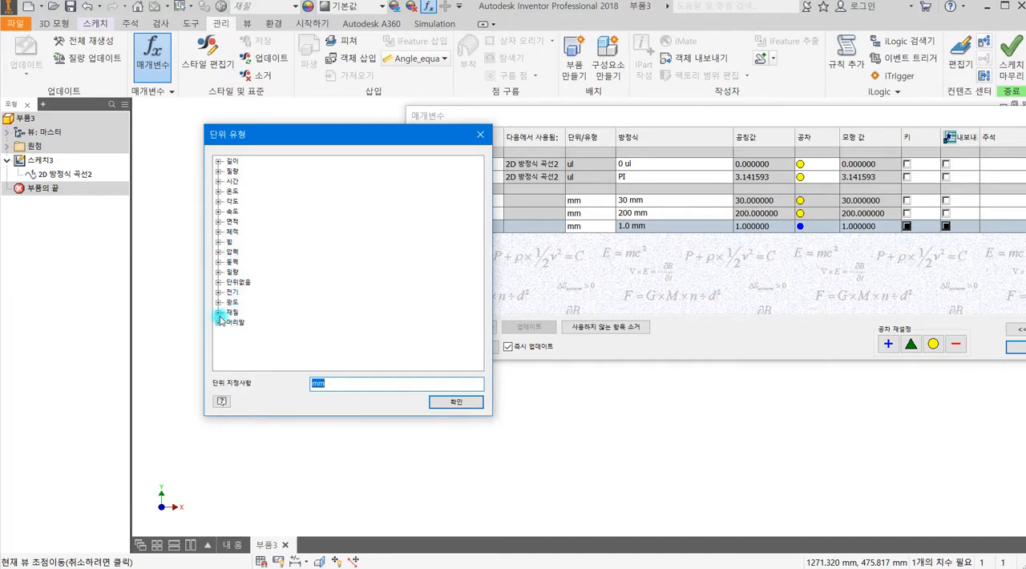
click(218, 282)
click(246, 294)
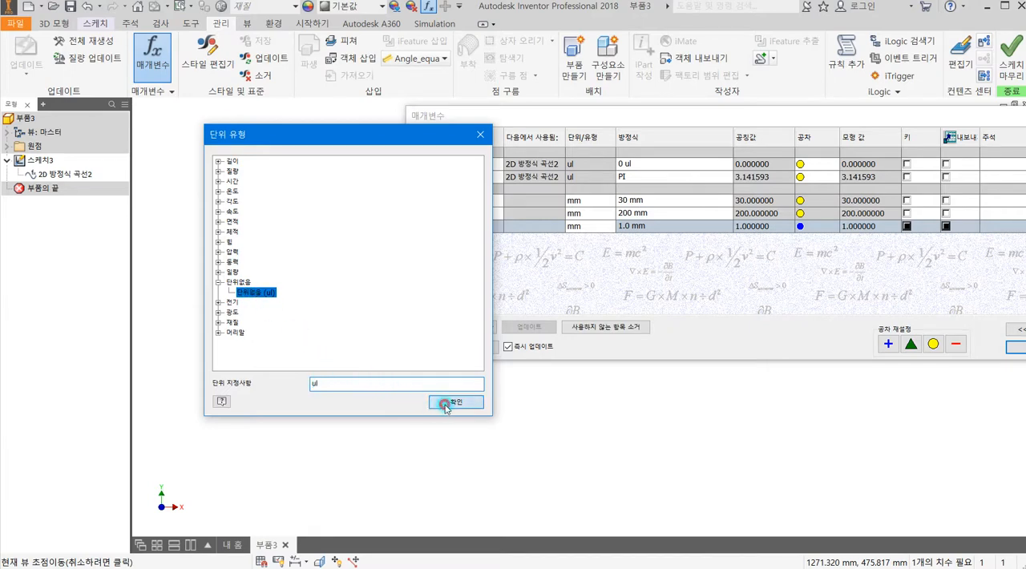
click(446, 408)
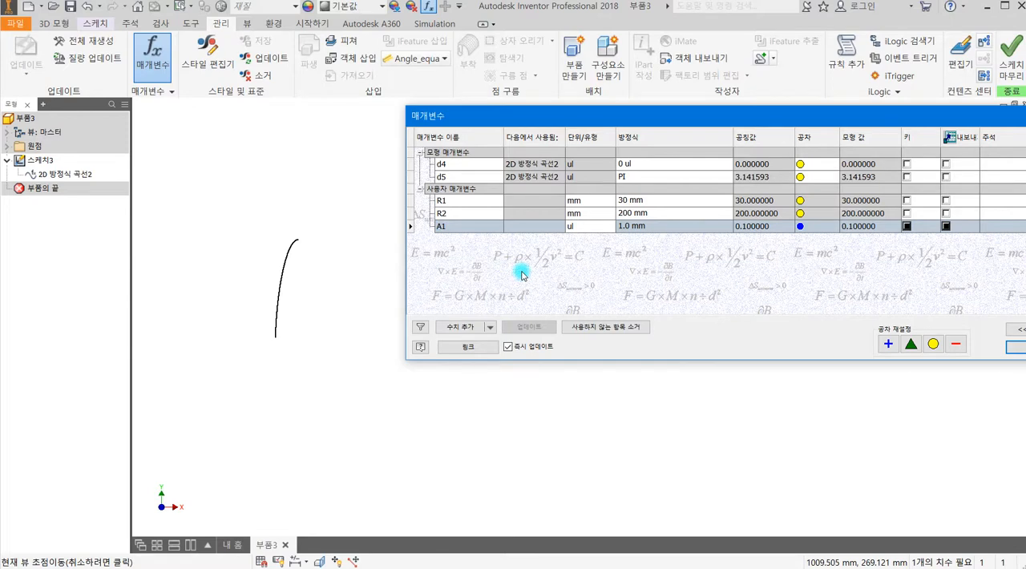
Set the unitless user parameter A1 to 1 and close the parameters table.
click(646, 226)
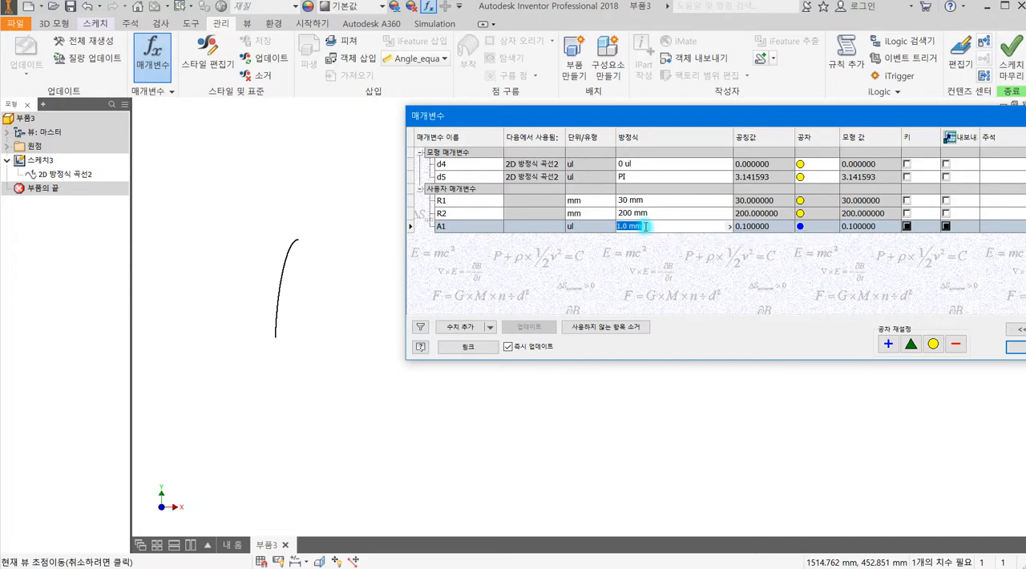
click(675, 268)
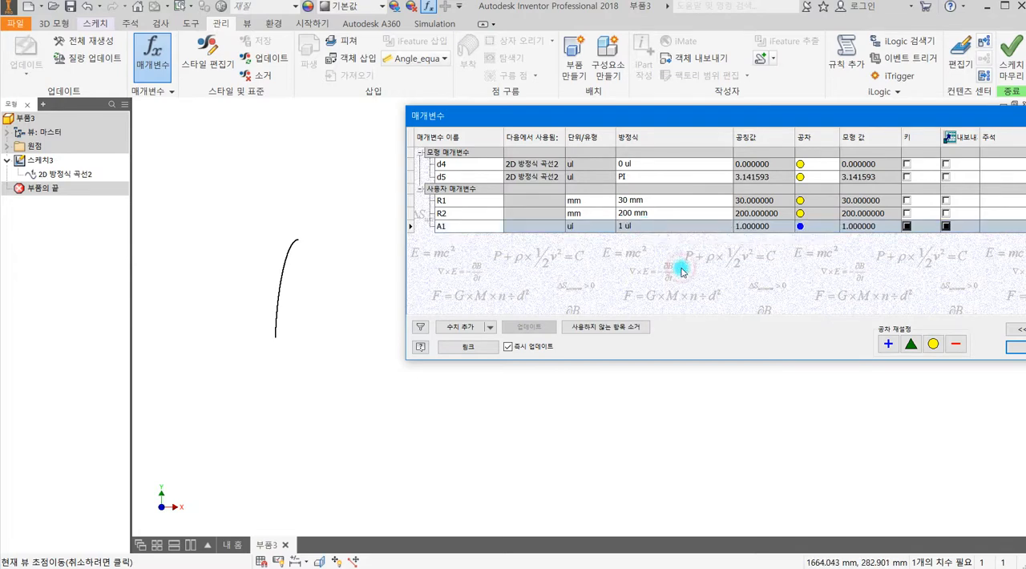
drag(755, 123, 625, 115)
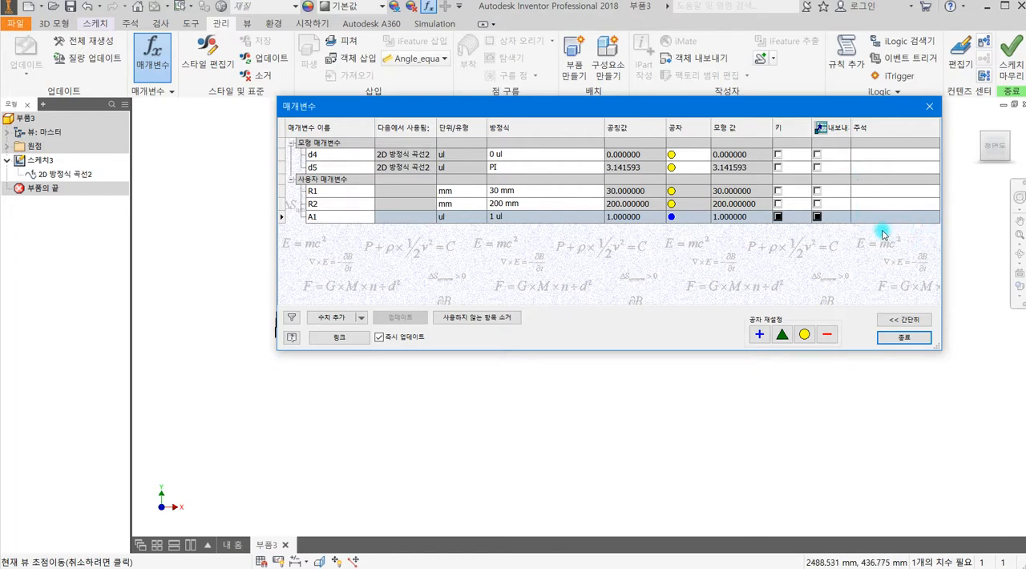
click(890, 340)
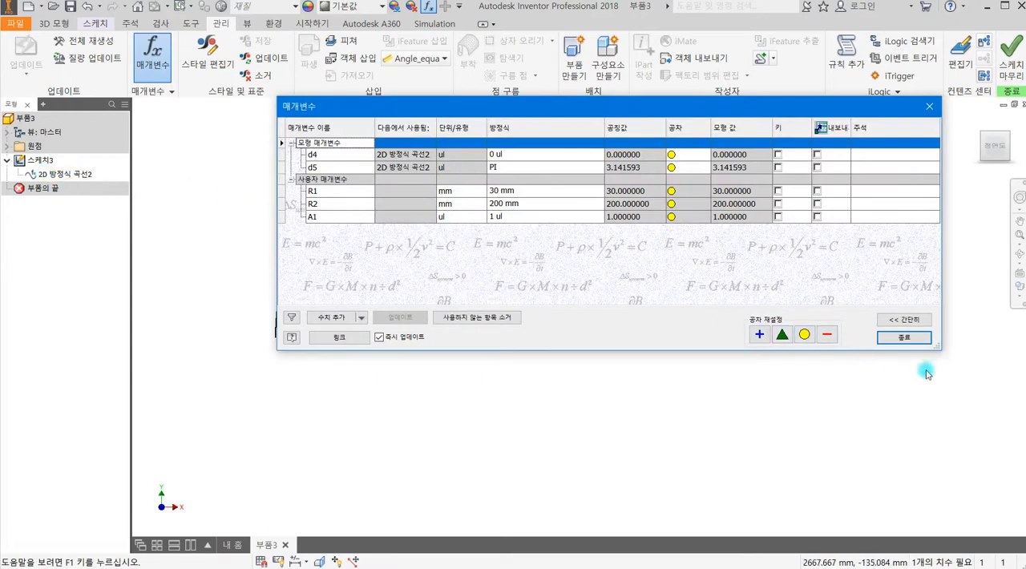
click(905, 338)
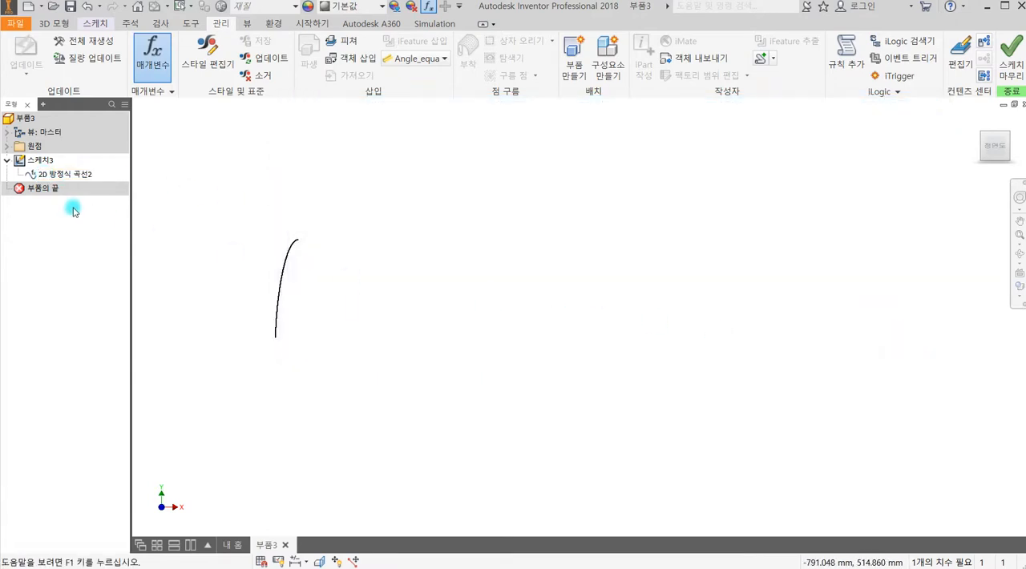
Edit the 2D equation curve so its tmax is A1*PI, and accept the change.
right_click(66, 174)
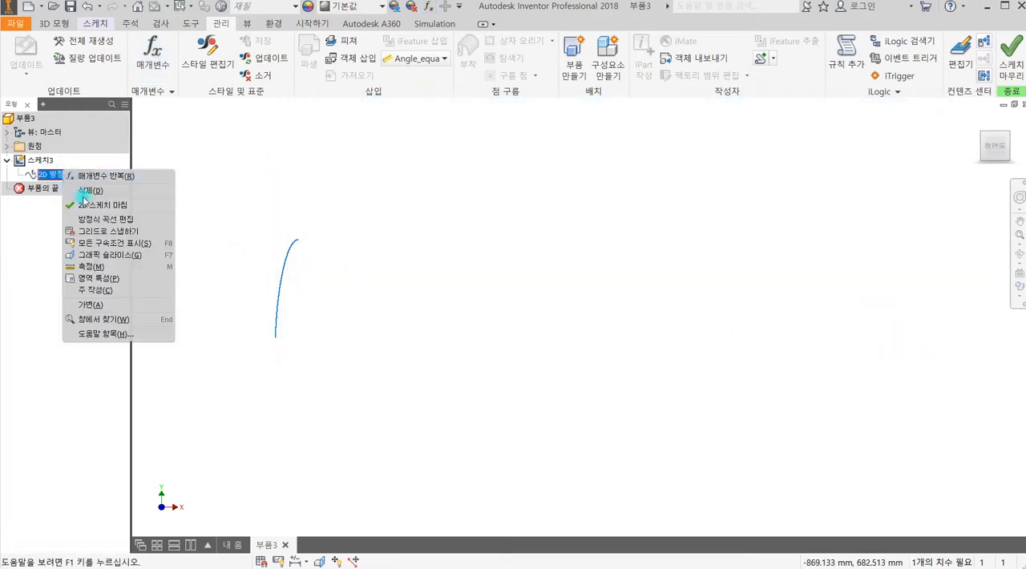
click(99, 222)
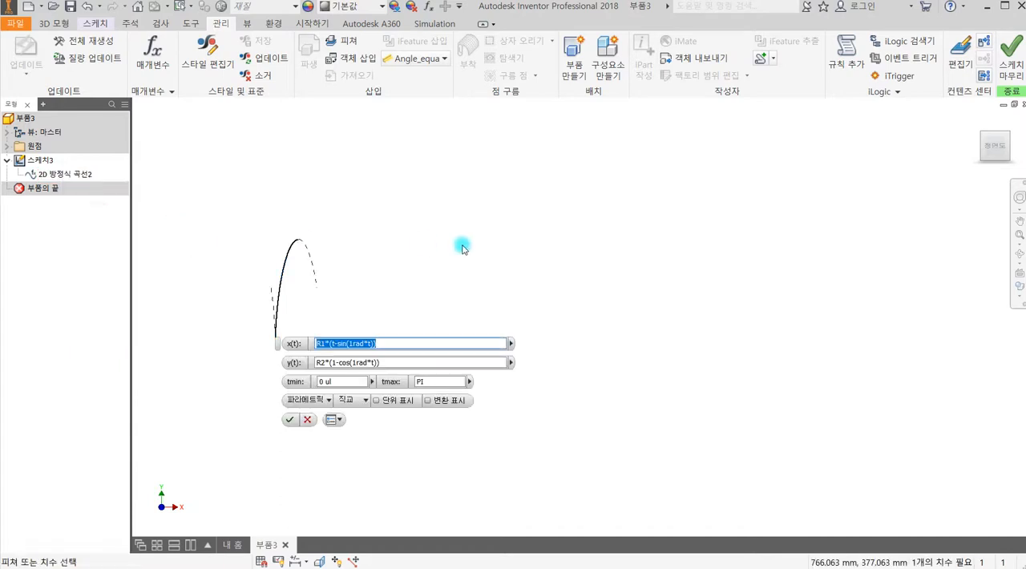
click(417, 383)
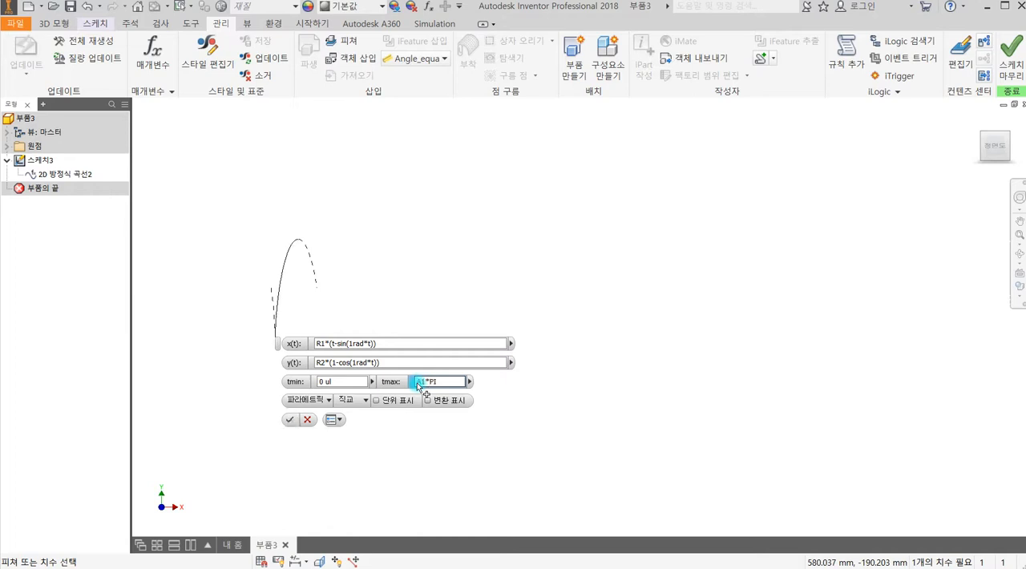
click(288, 419)
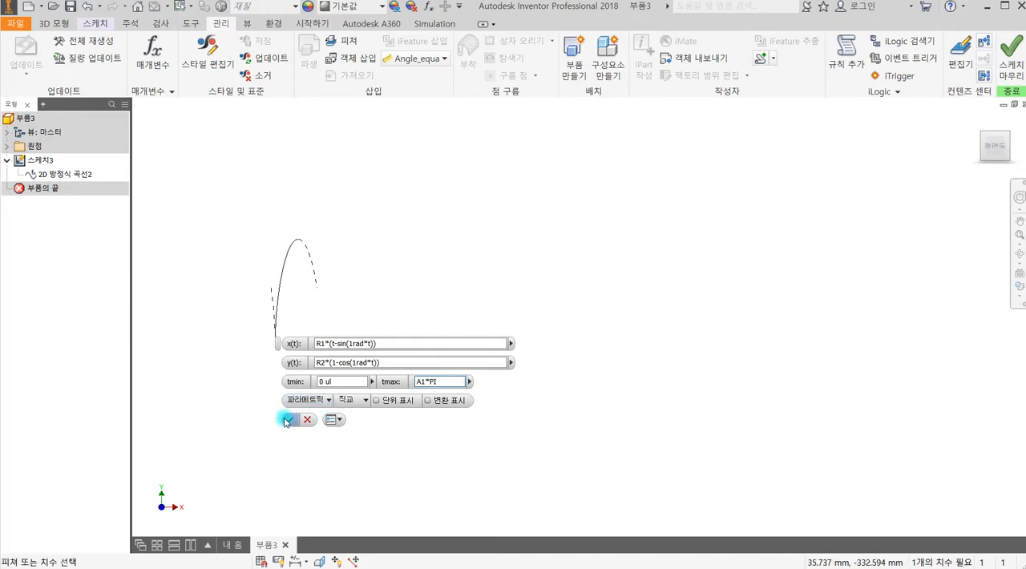
click(286, 421)
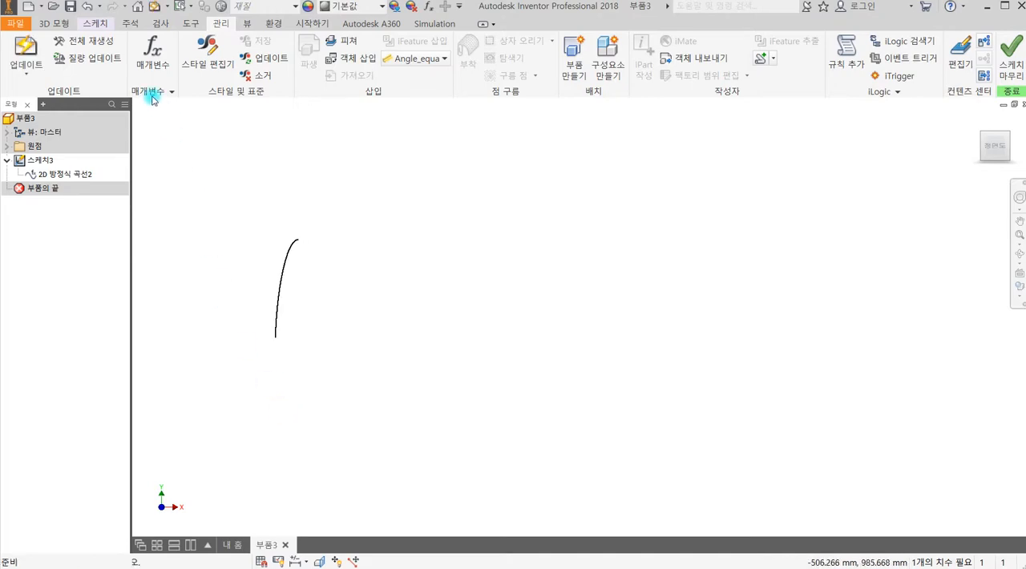
Reopen the parameters table, move it clear of the curve, and set user parameter A1 to 2.
click(152, 49)
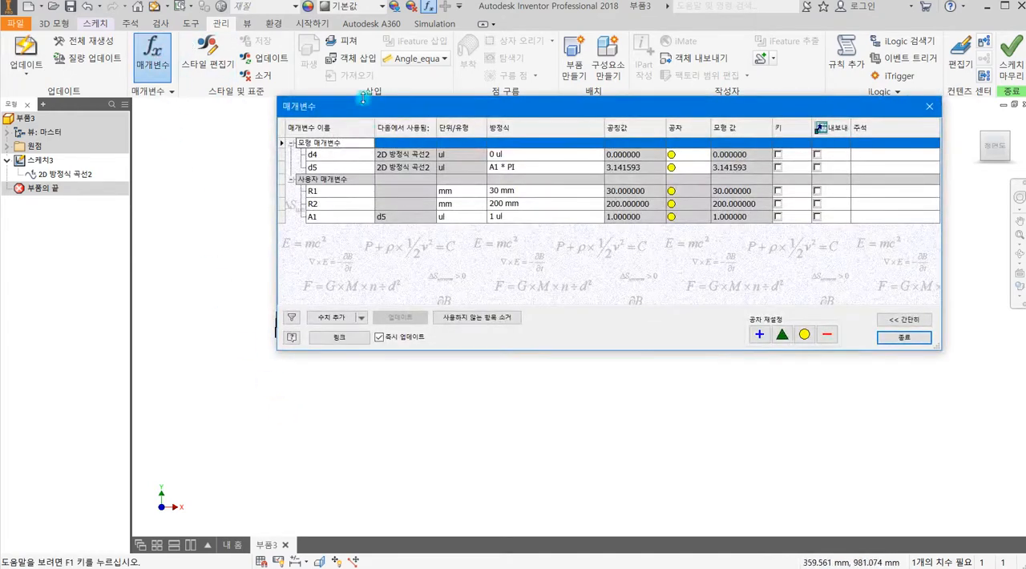
drag(385, 112, 456, 152)
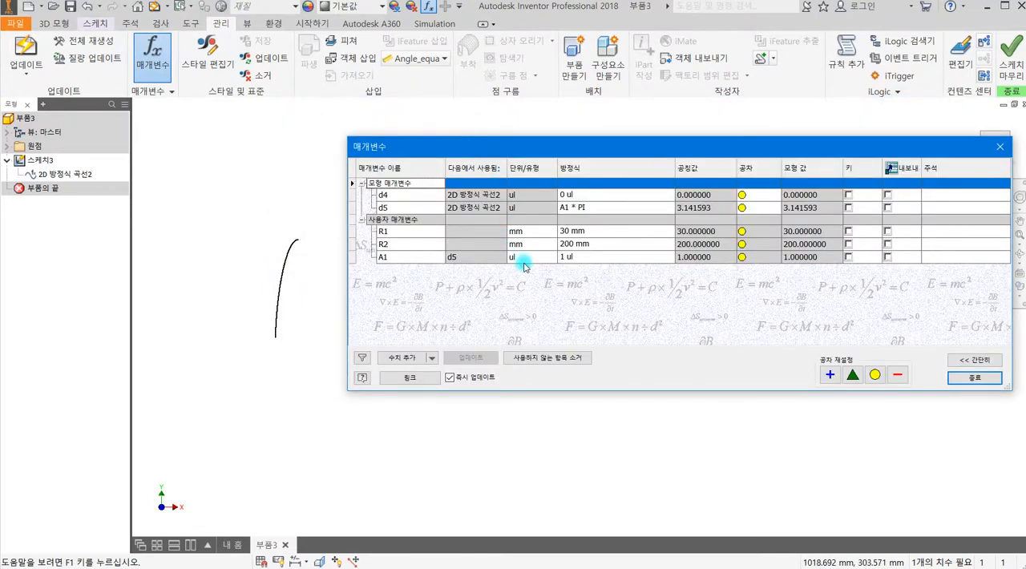
click(575, 258)
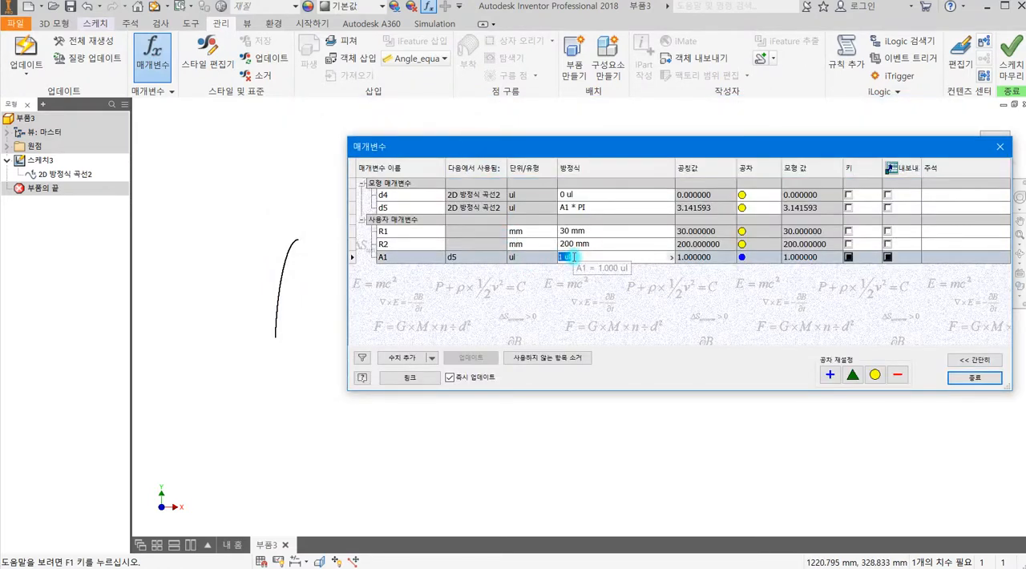
text(2)
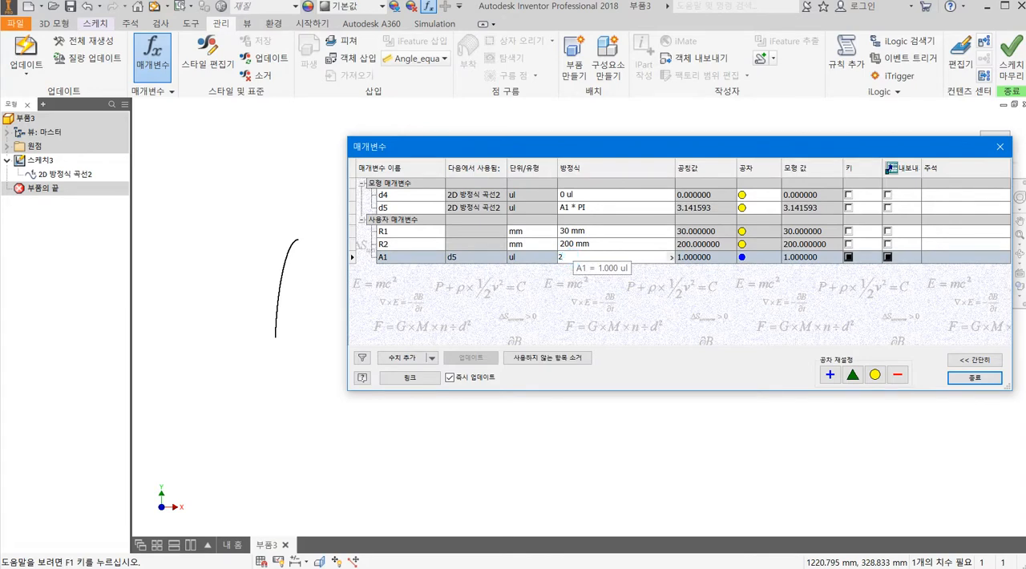
key(Return)
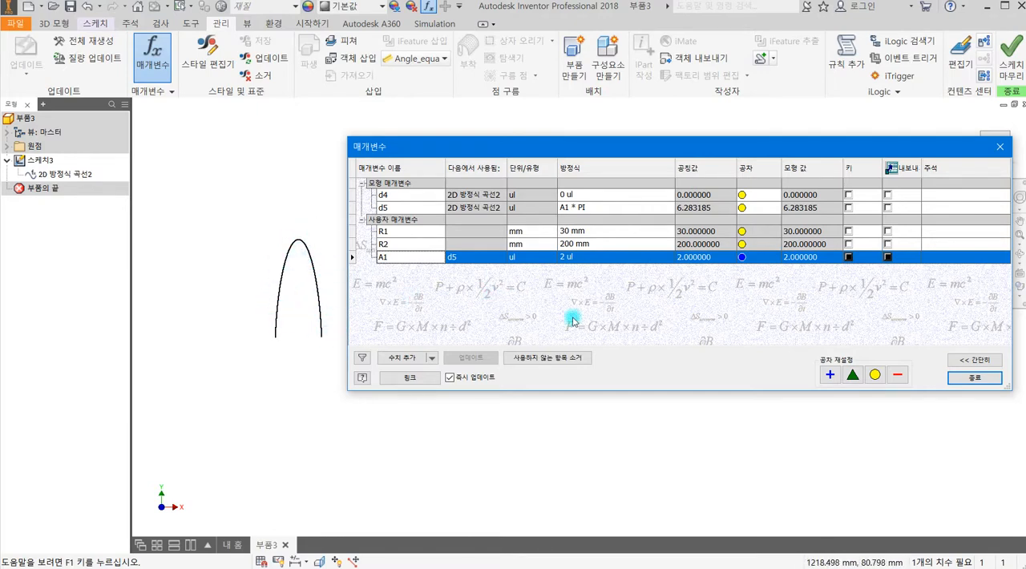
Try 0.5 and 1.5 for user parameter A1 to test the curve's range.
click(575, 259)
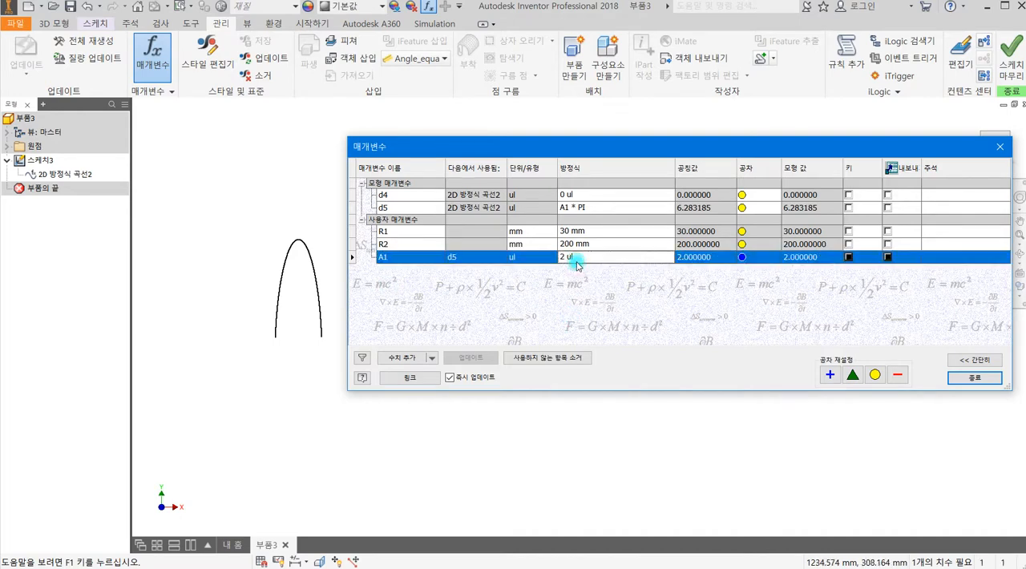
click(575, 260)
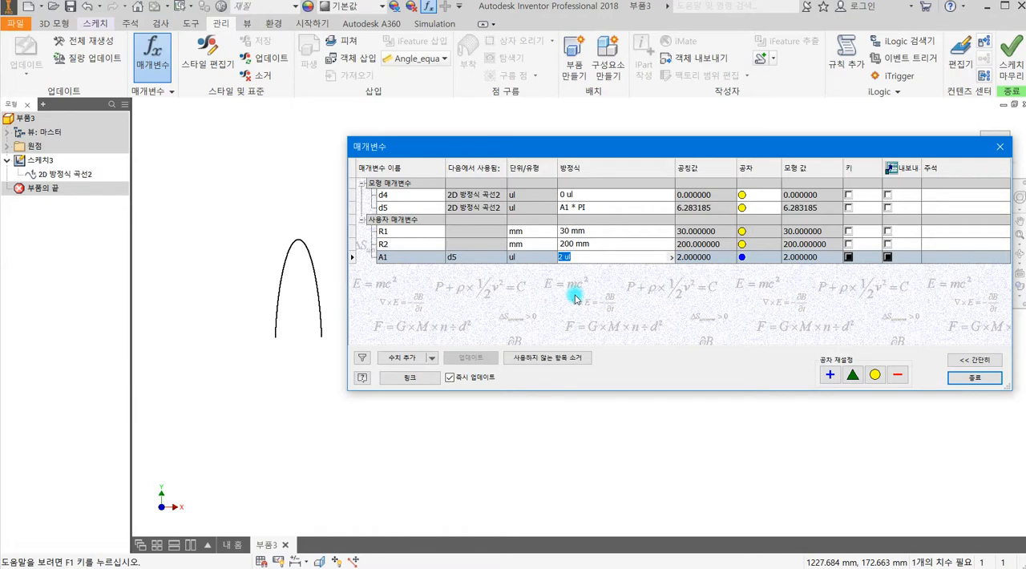
text(0.5)
key(Return)
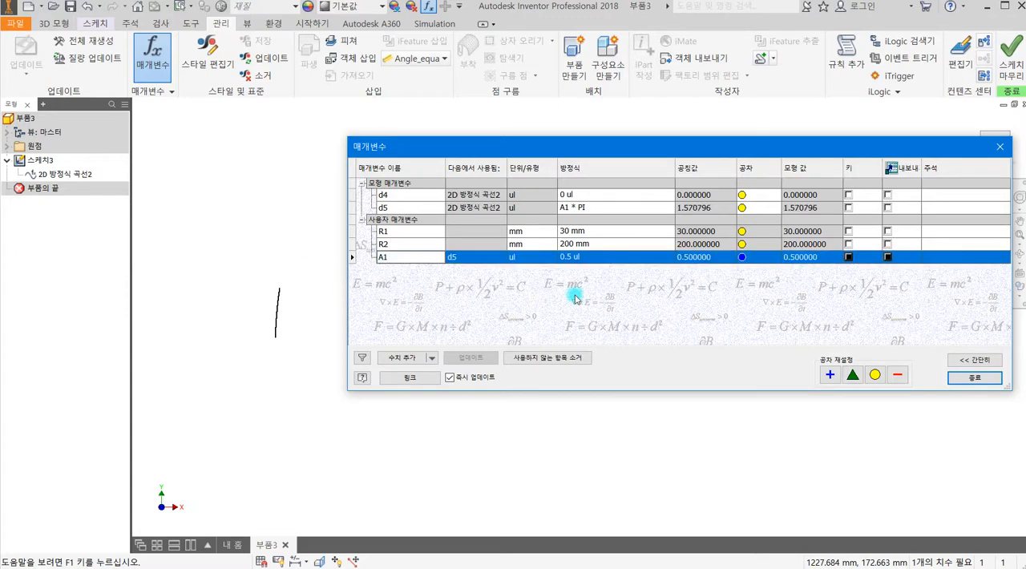
click(590, 258)
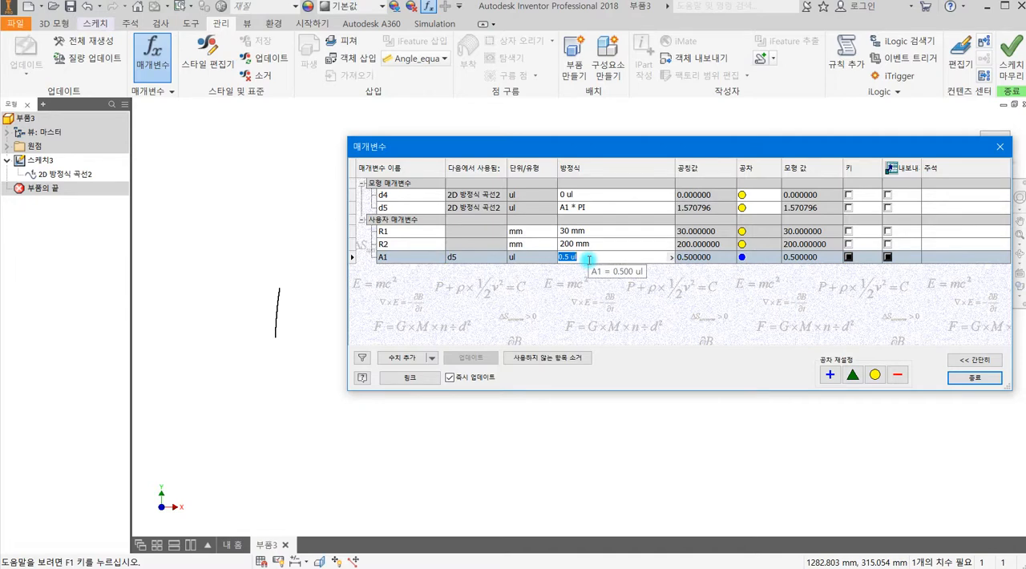
text(1)
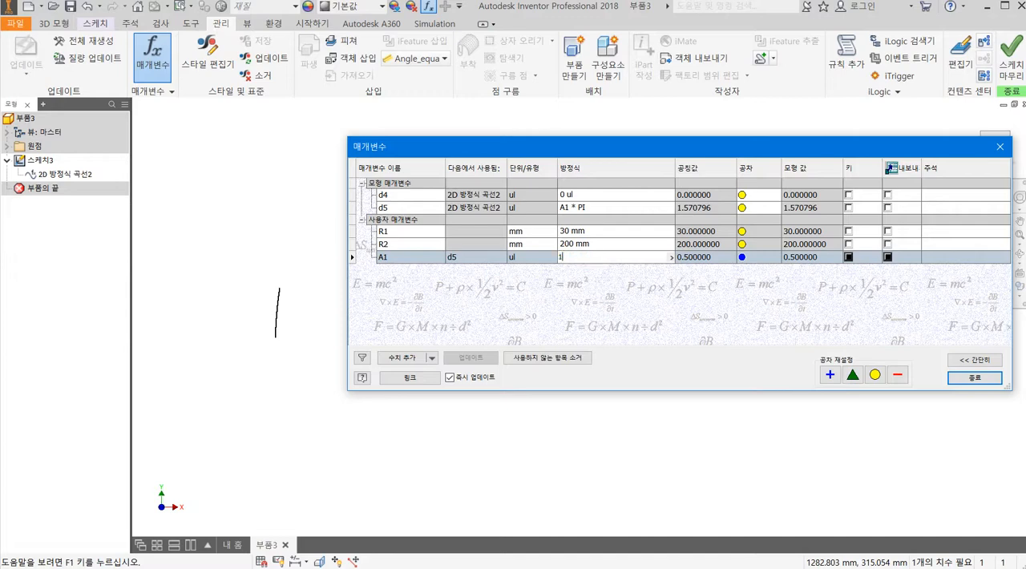
text(.5)
key(Return)
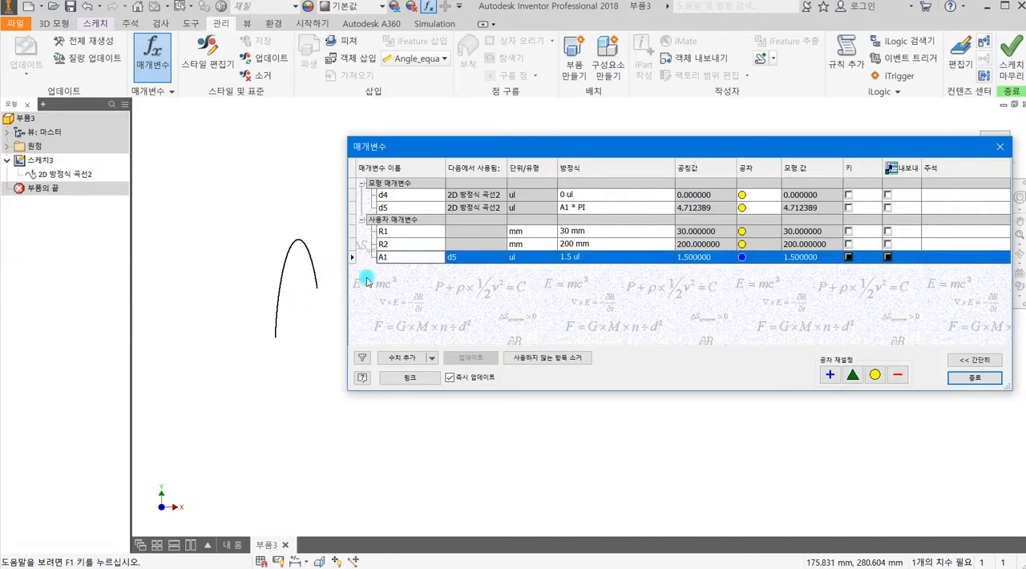
Try 0.2 and 1.8 for user parameter A1 to test the curve's range further.
click(577, 257)
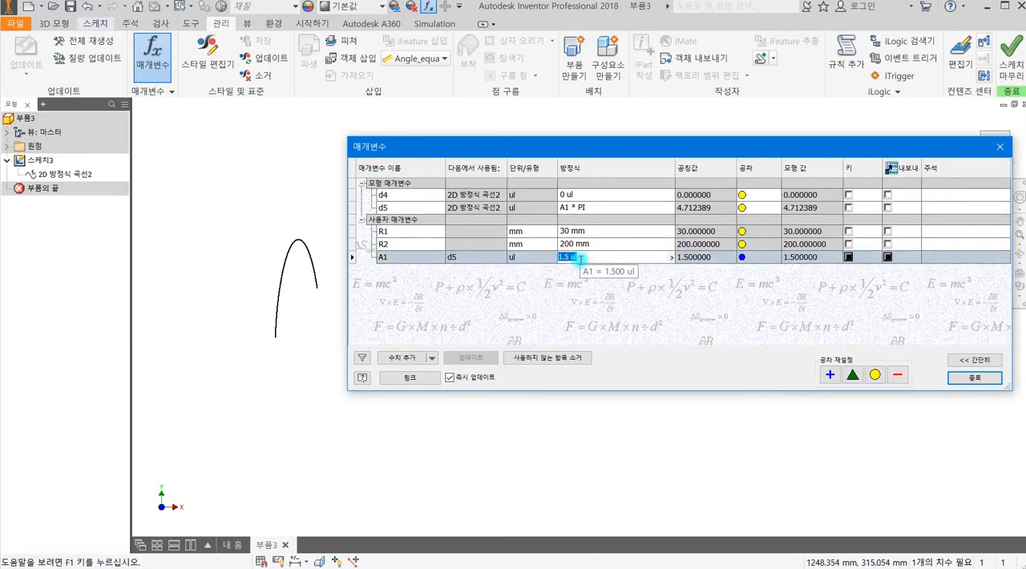
text(0.2)
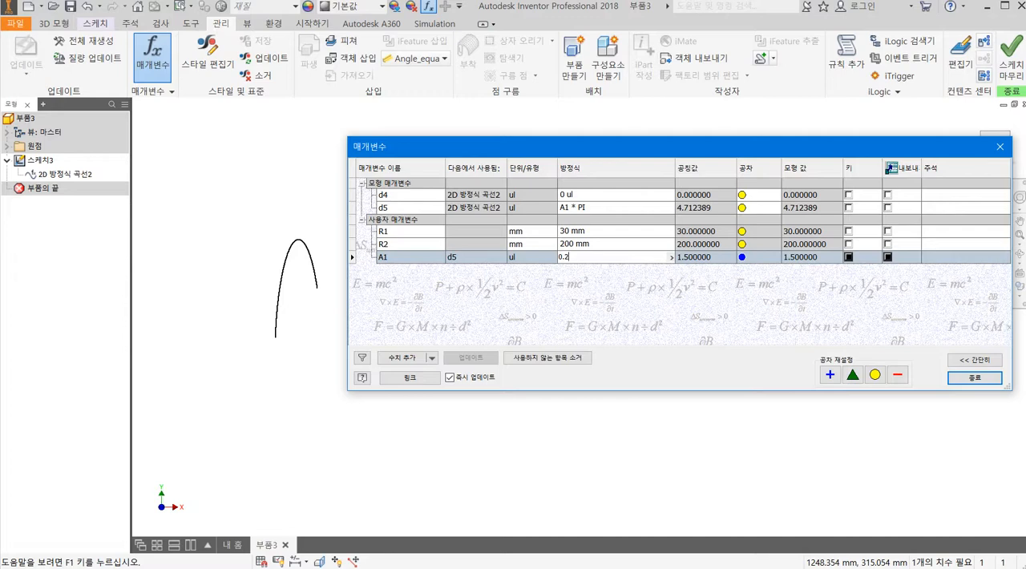
key(Return)
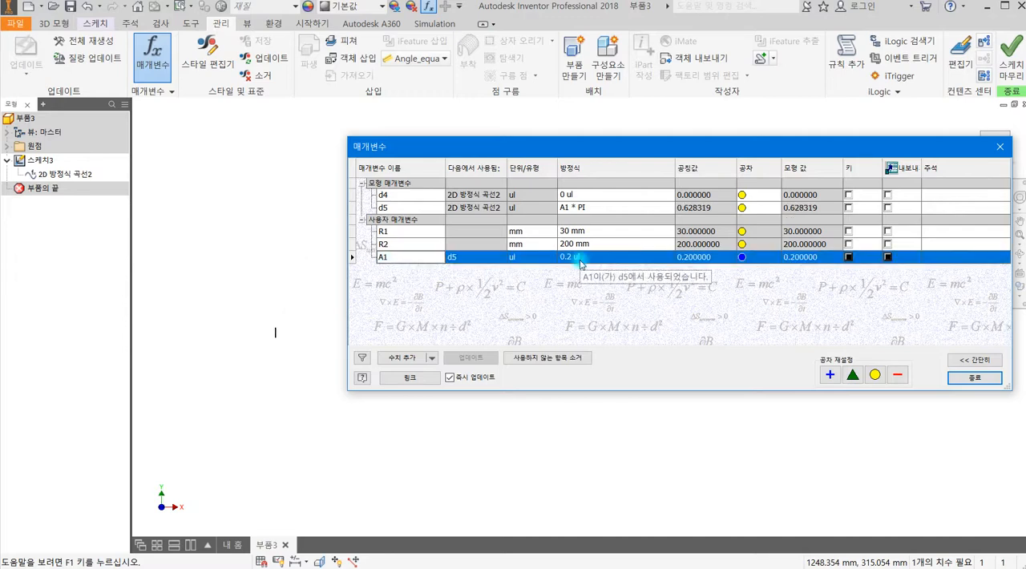
click(581, 258)
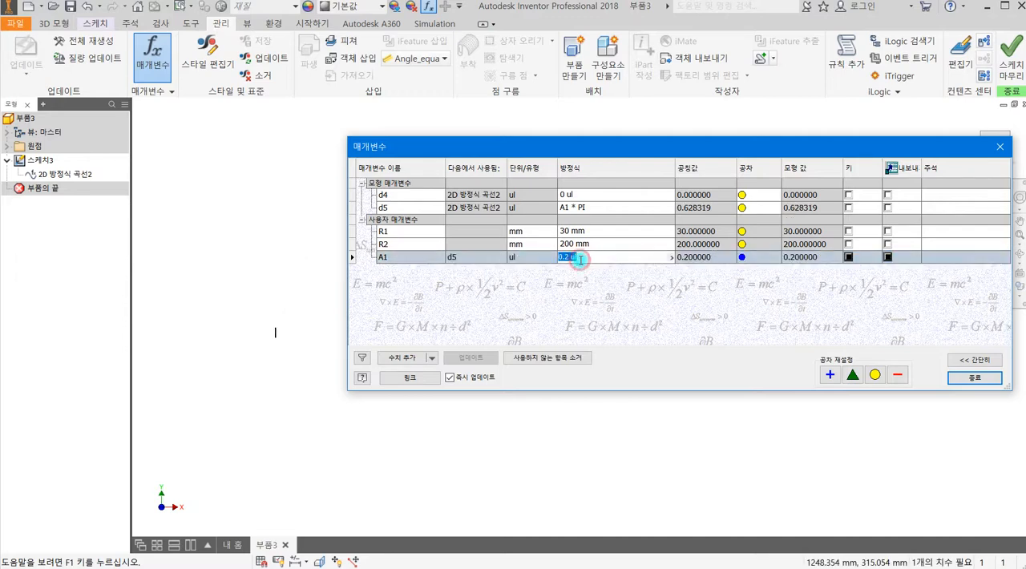
text(1.)
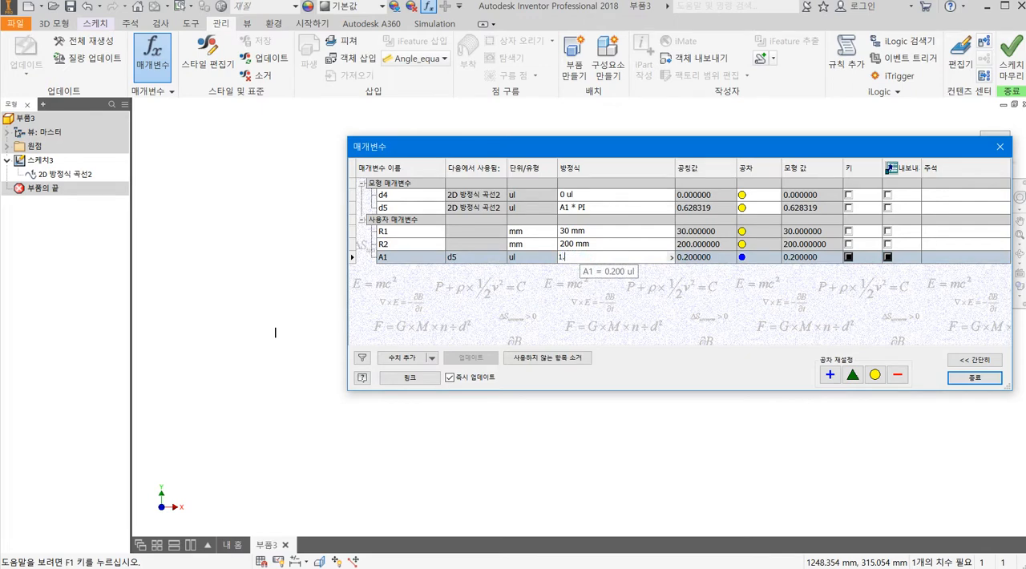
text(8)
key(Return)
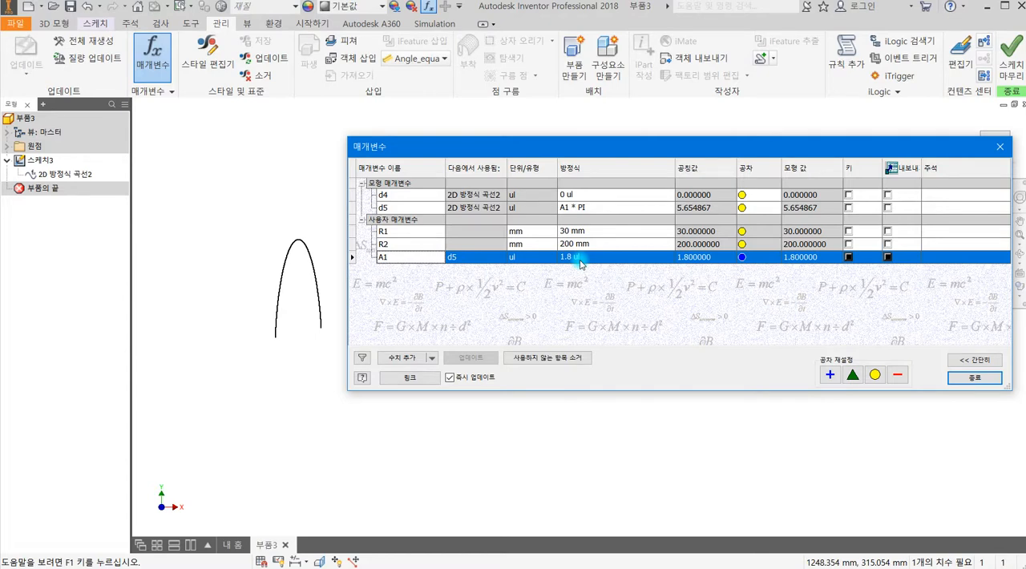
Set user parameter A1 to 2 and close the parameters table.
click(580, 261)
text(2)
key(Return)
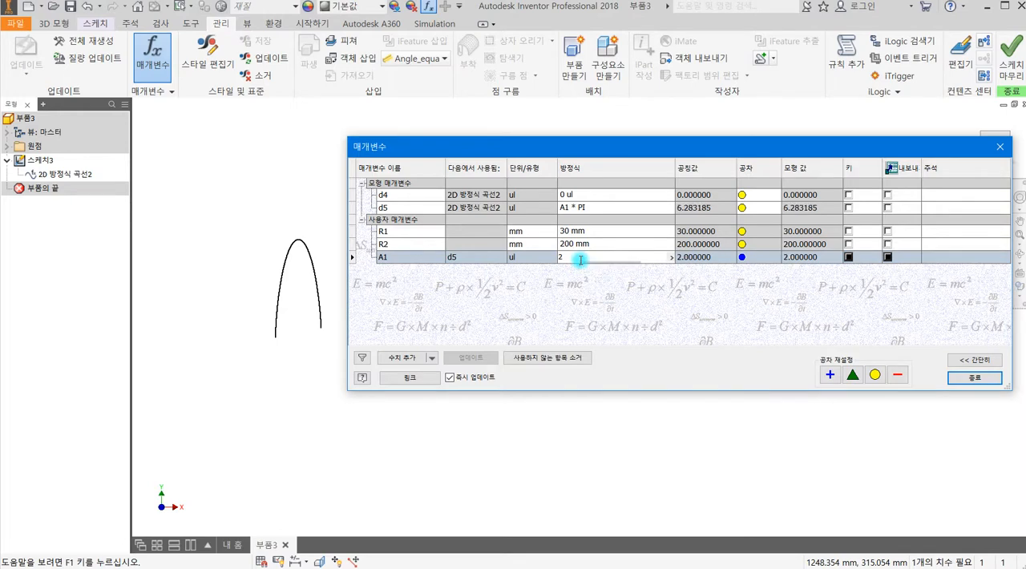
click(974, 377)
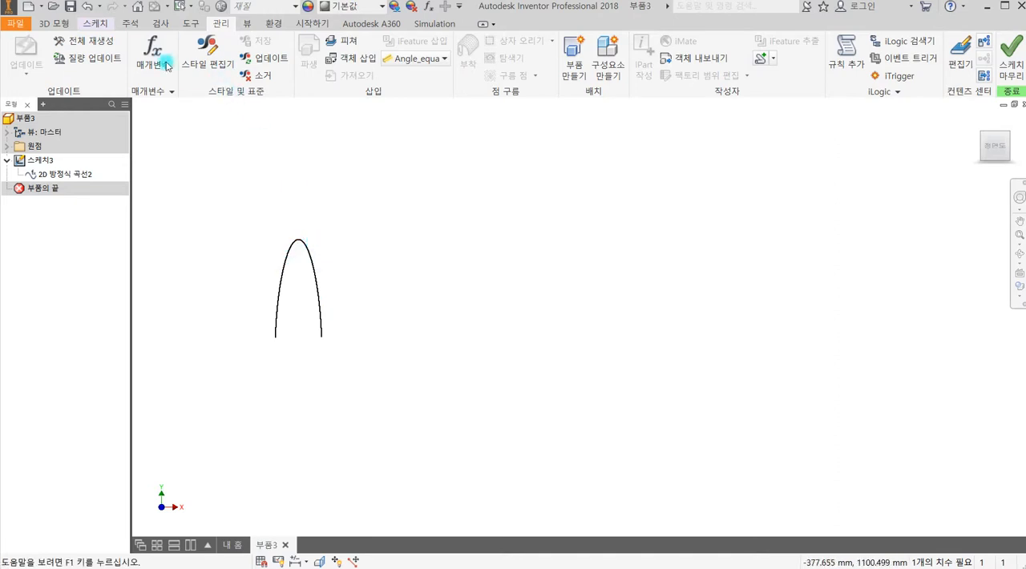
Draw a horizontal line joining the cycloid curve's two lower endpoints to close the profile.
click(93, 24)
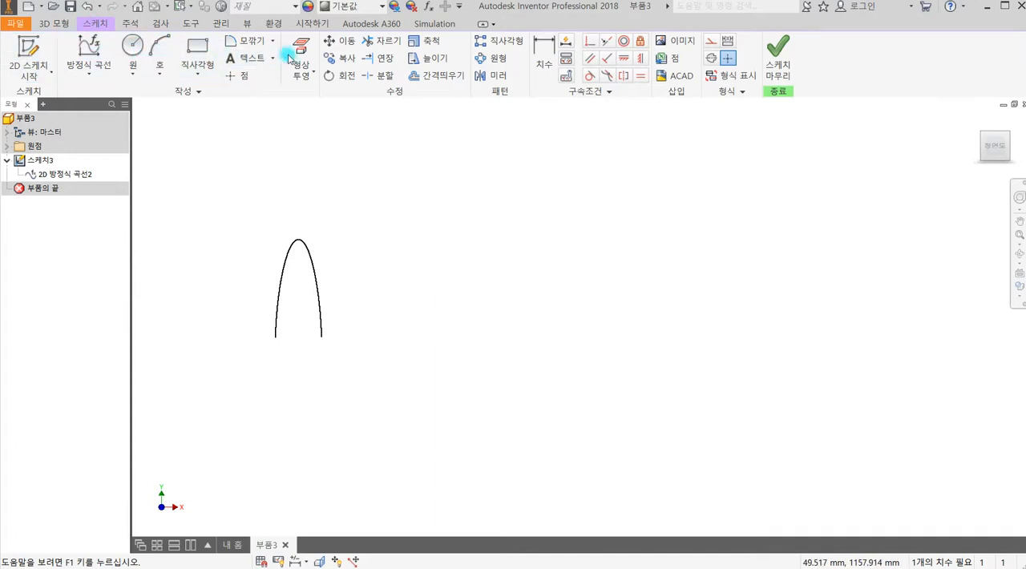
click(89, 74)
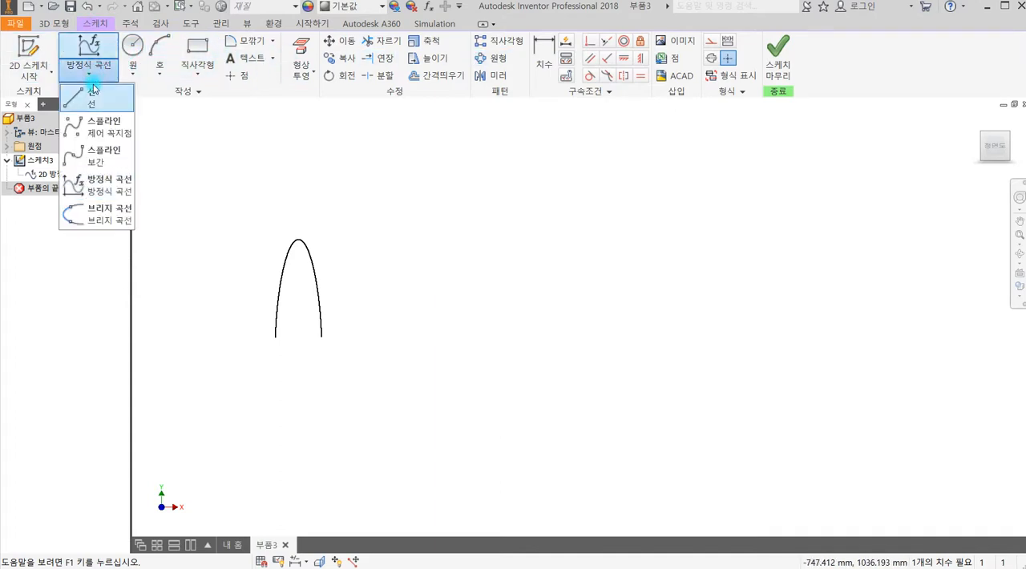
click(92, 93)
click(276, 338)
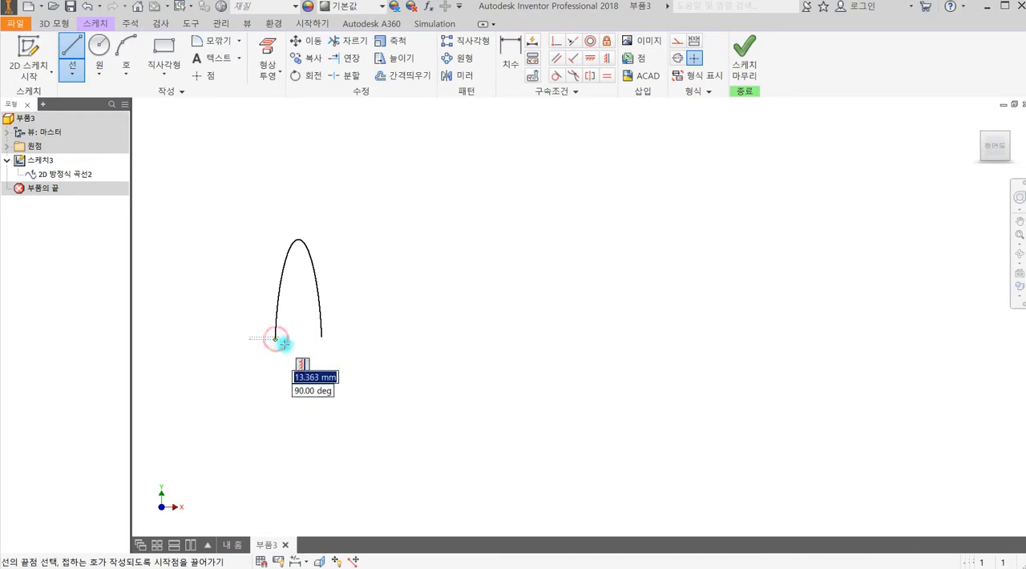
click(321, 337)
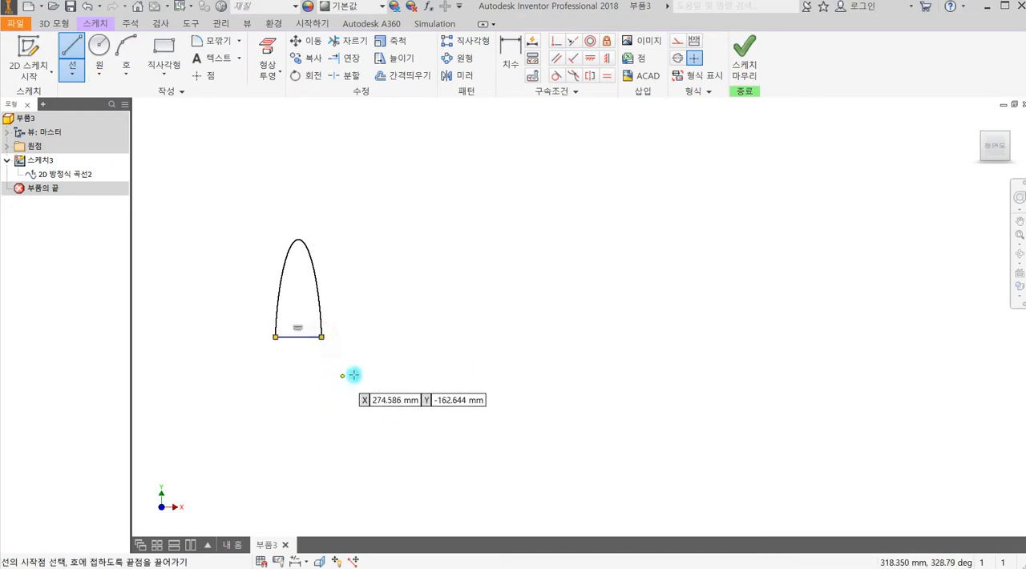
key(Escape)
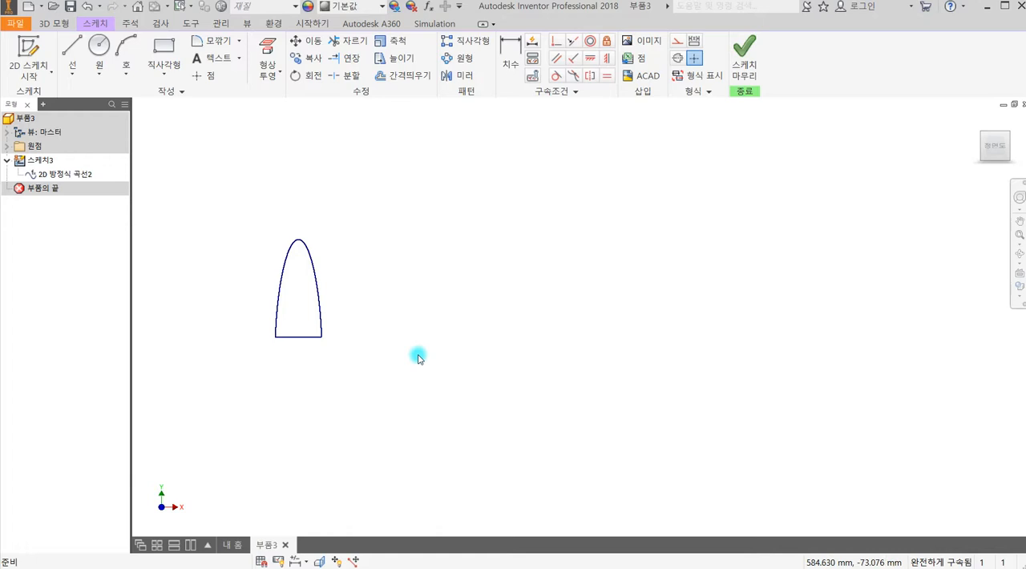
Preview a 10 mm extrusion of the closed cycloid profile, then cancel it.
key(e)
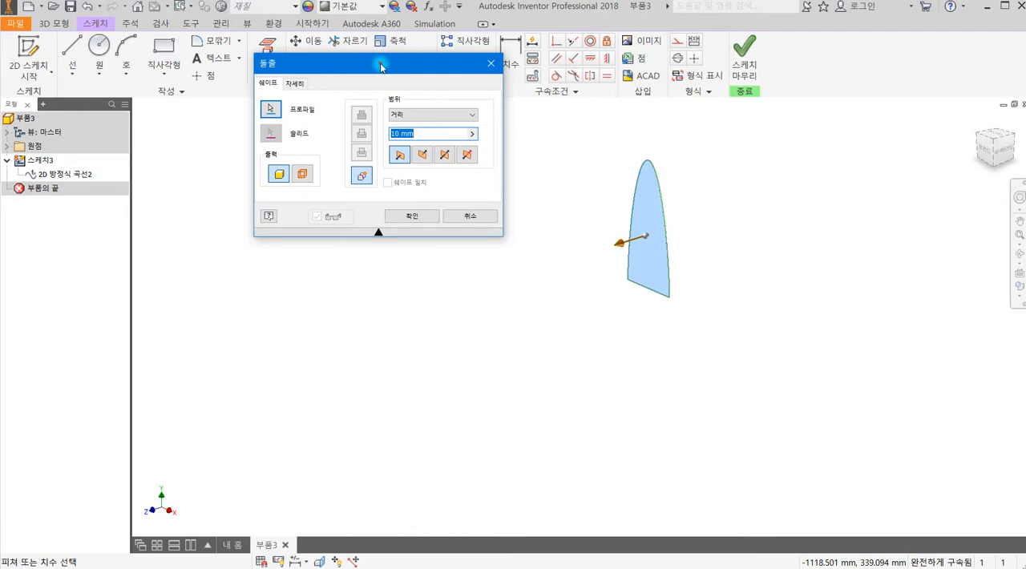
drag(381, 67, 418, 128)
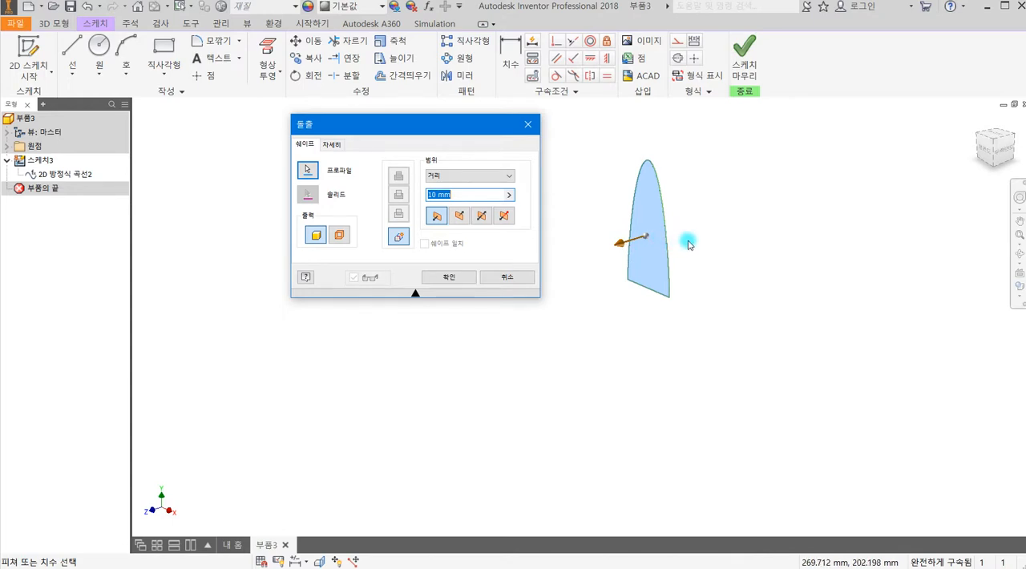
scroll(689, 240, down, 2)
middle_drag(666, 271, 653, 348)
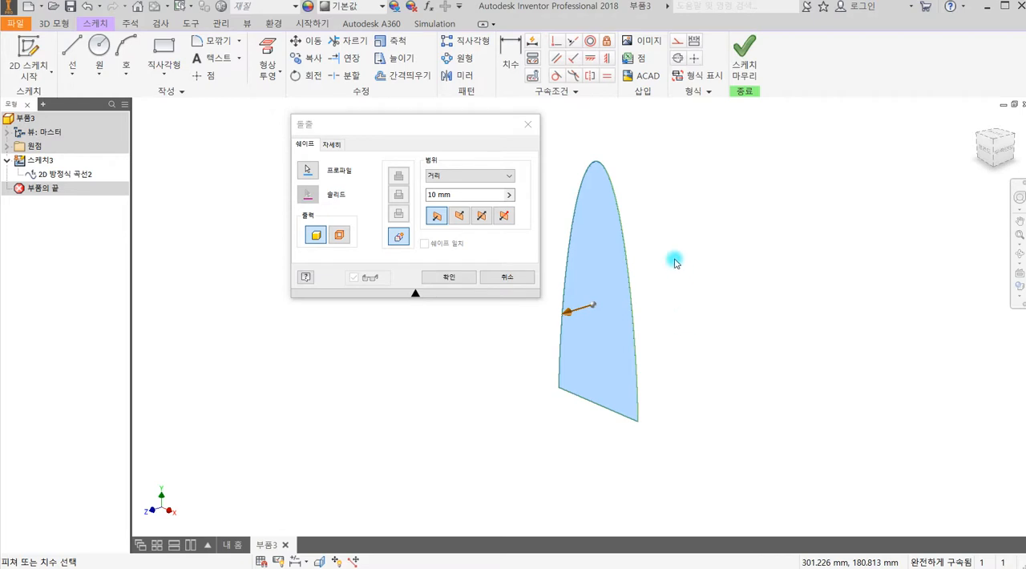
click(500, 278)
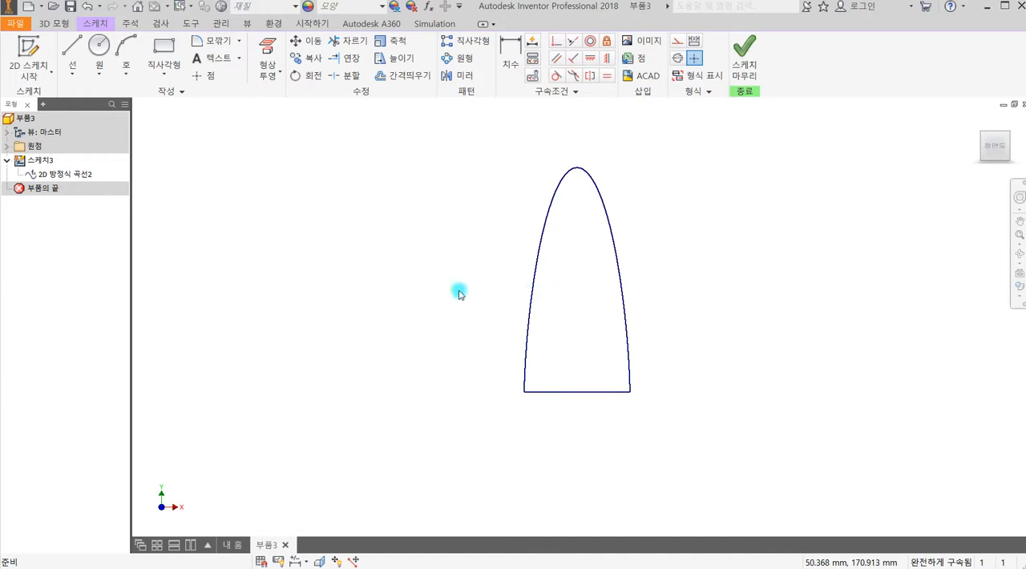
click(69, 74)
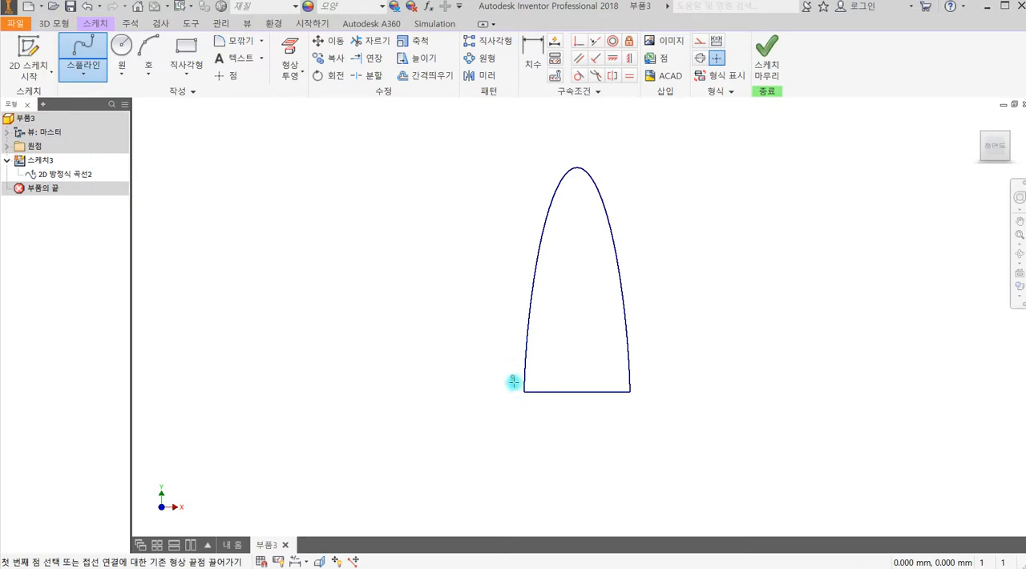
scroll(523, 396, down, 3)
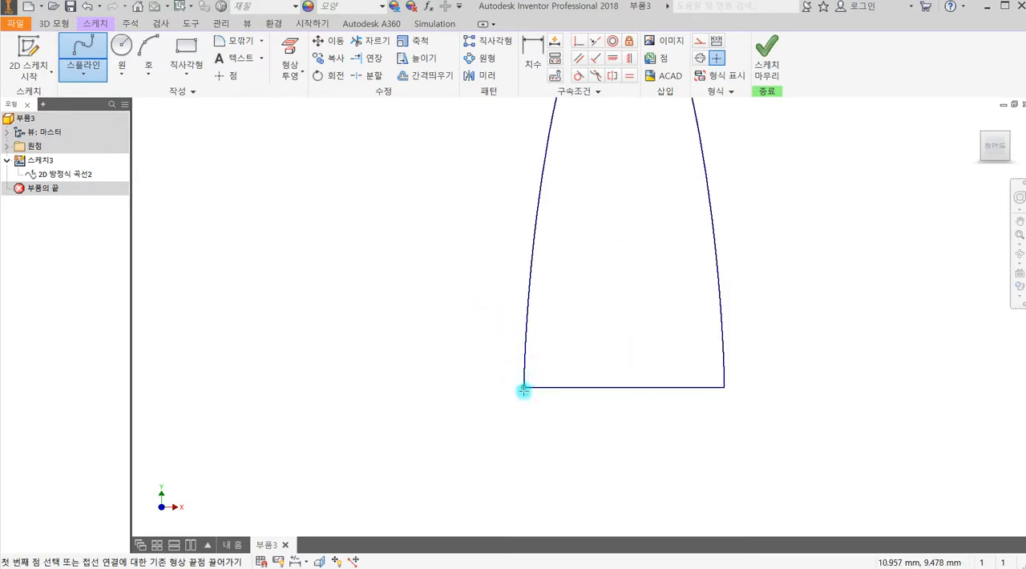
click(523, 386)
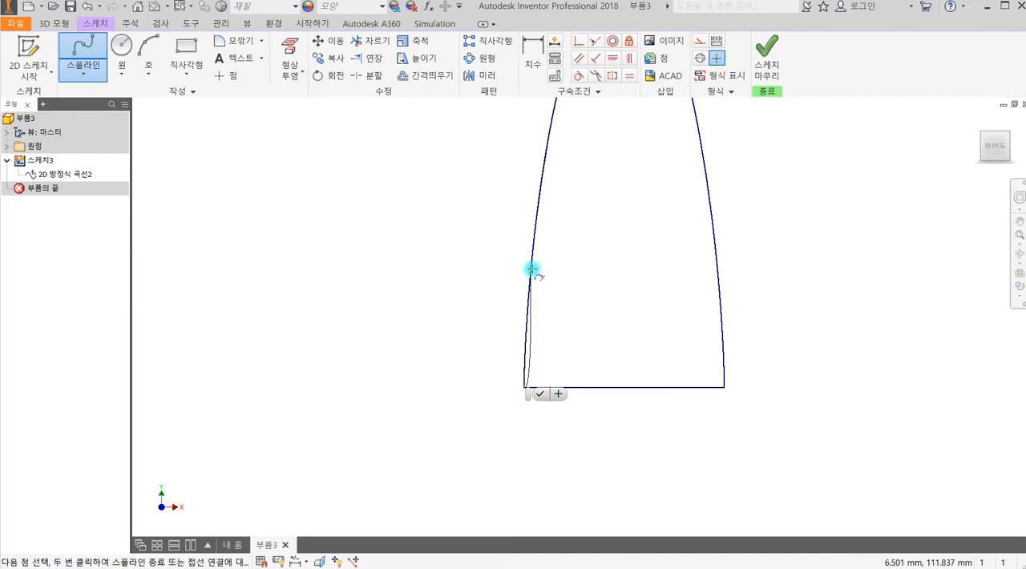
scroll(525, 301, down, 4)
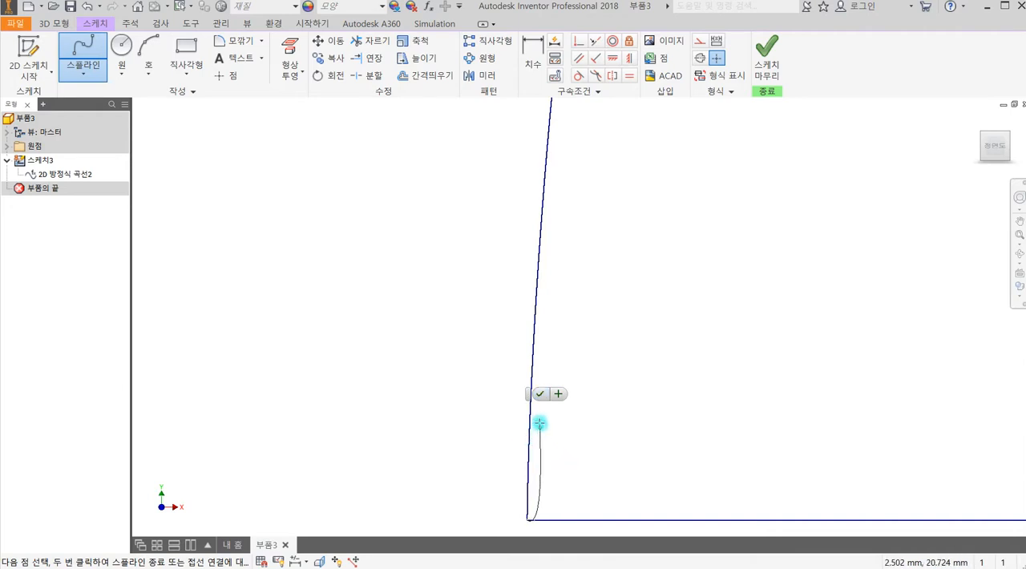
key(Escape)
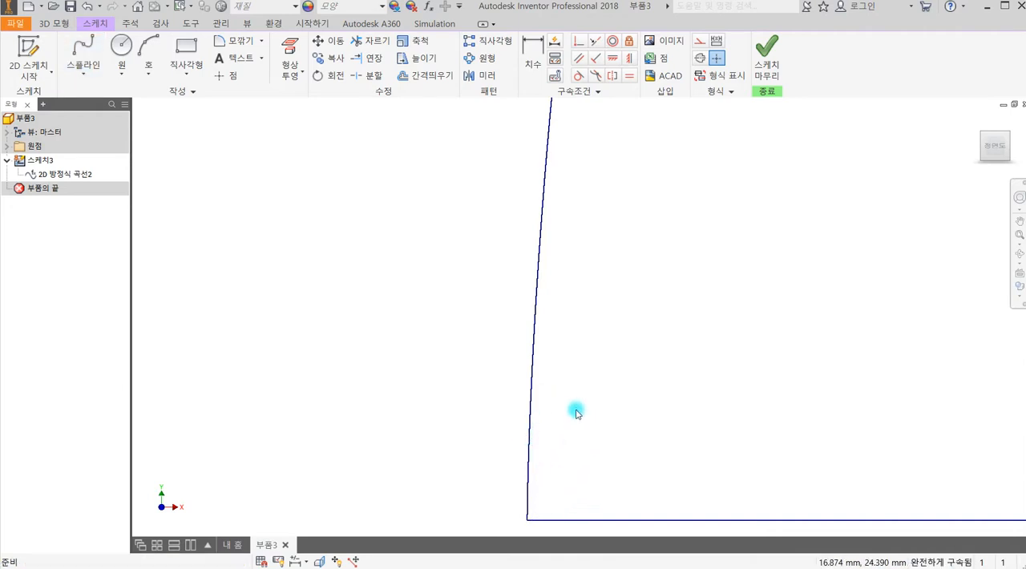
Draw an interpolation spline from the cycloid's lower-left endpoint up along its left side, placing the points on the curve.
click(74, 52)
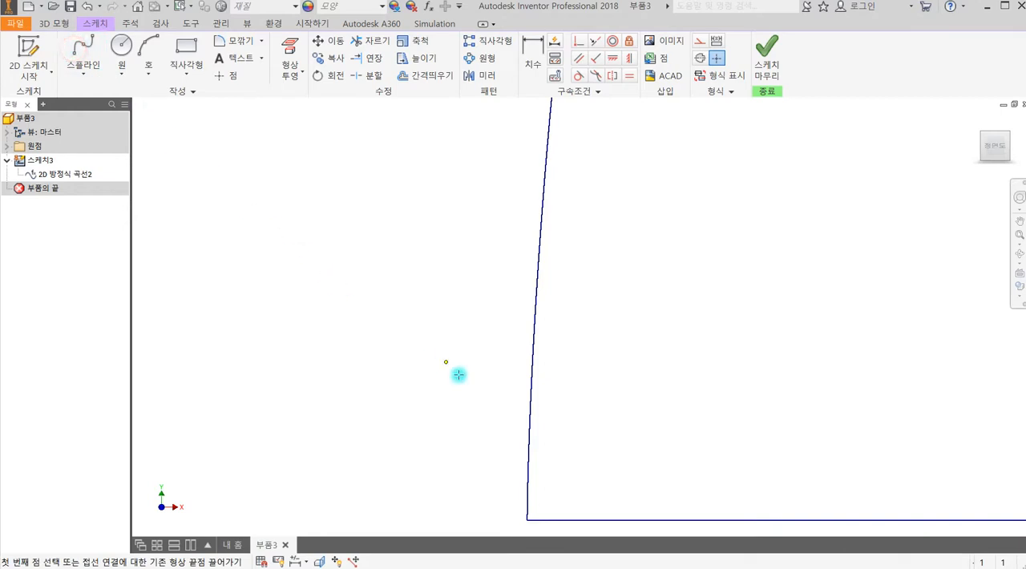
click(527, 520)
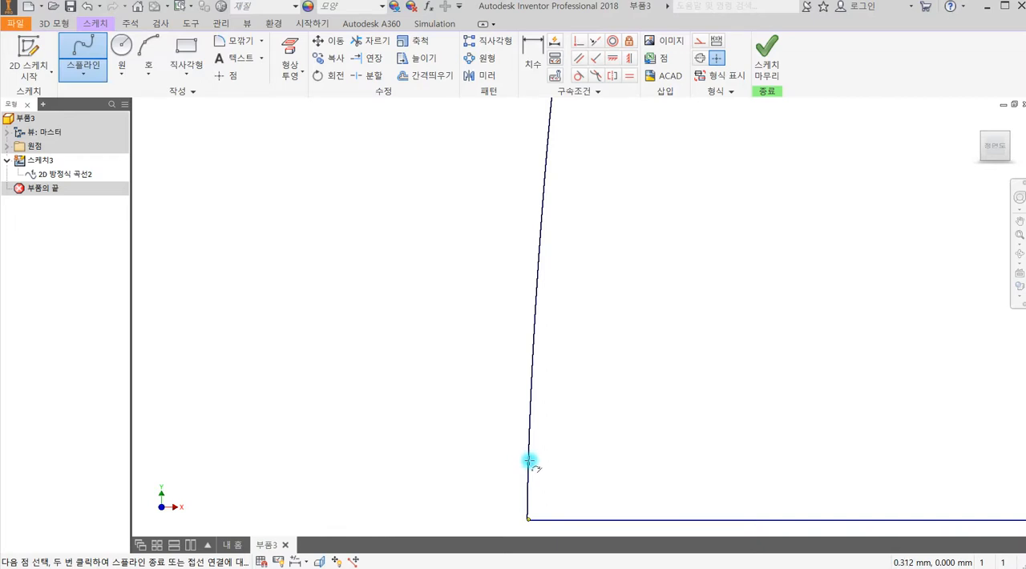
click(529, 461)
click(532, 391)
double_click(540, 249)
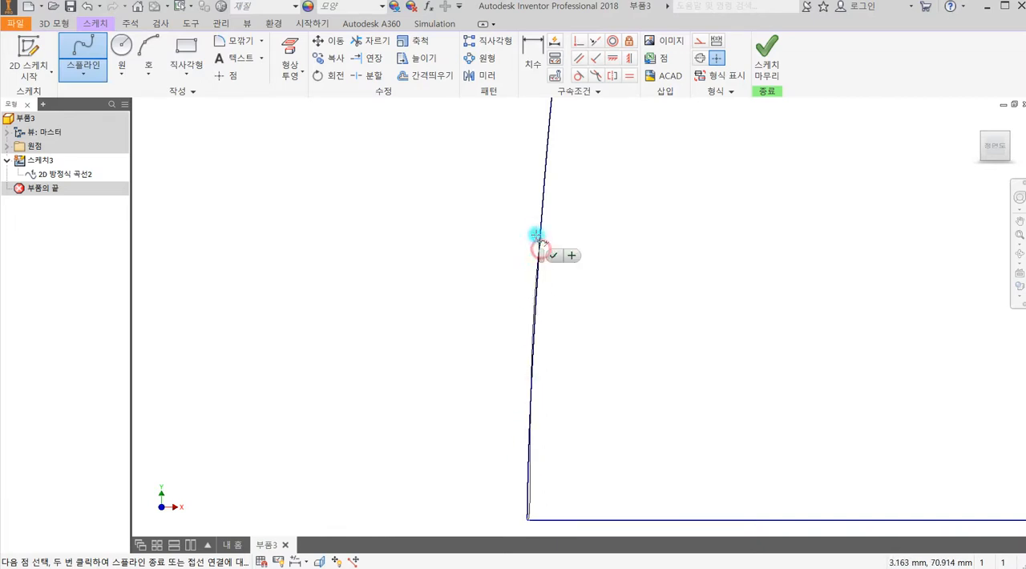
click(544, 187)
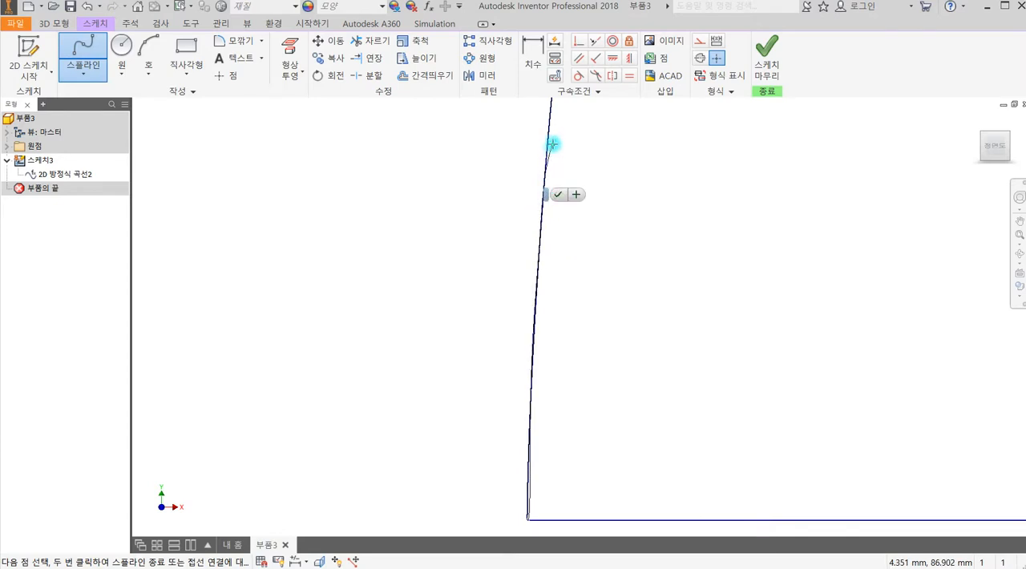
click(552, 114)
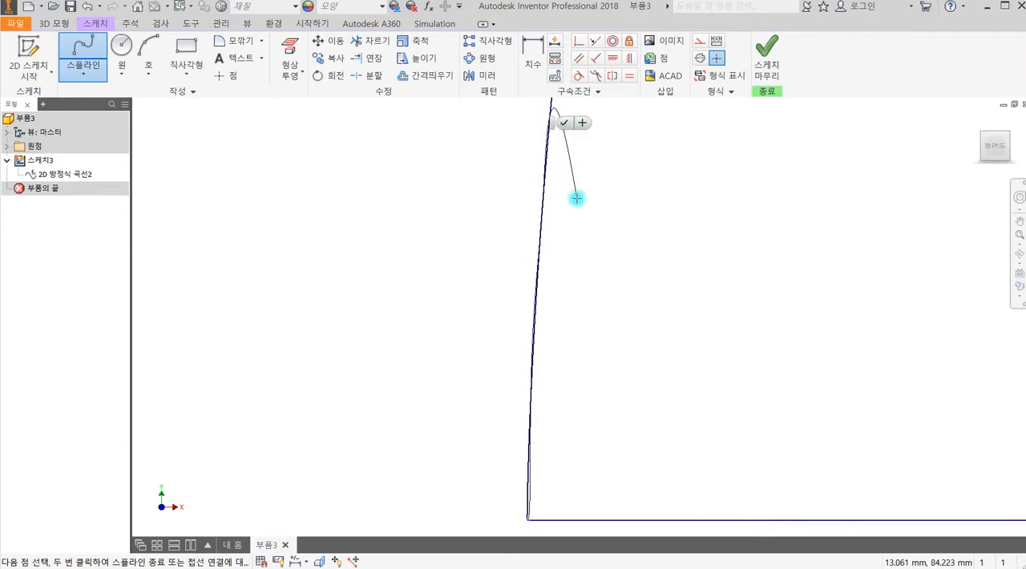
click(564, 123)
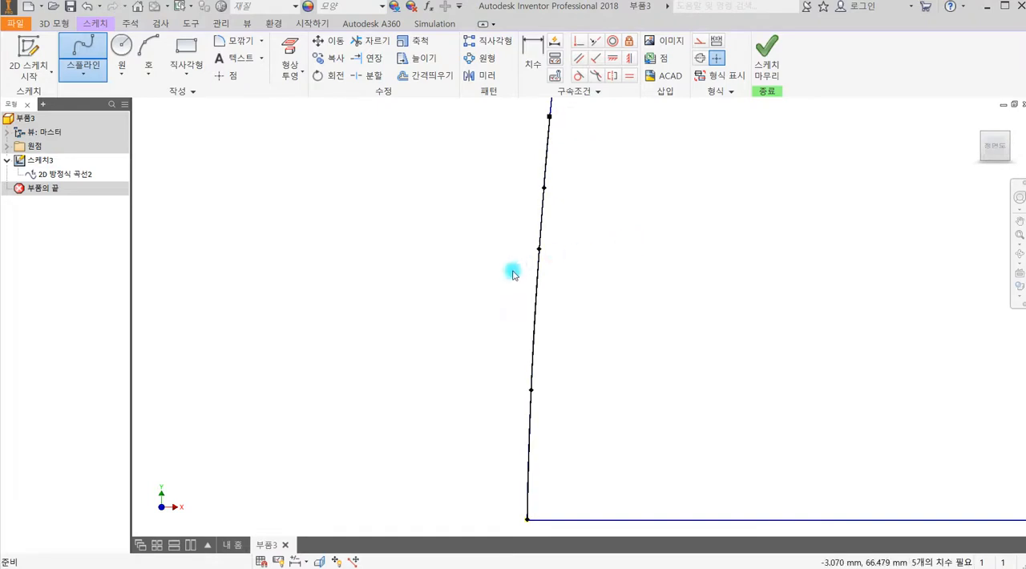
key(Escape)
Convert the cycloid equation curve to construction geometry.
scroll(593, 291, up, 5)
middle_drag(593, 291, 429, 367)
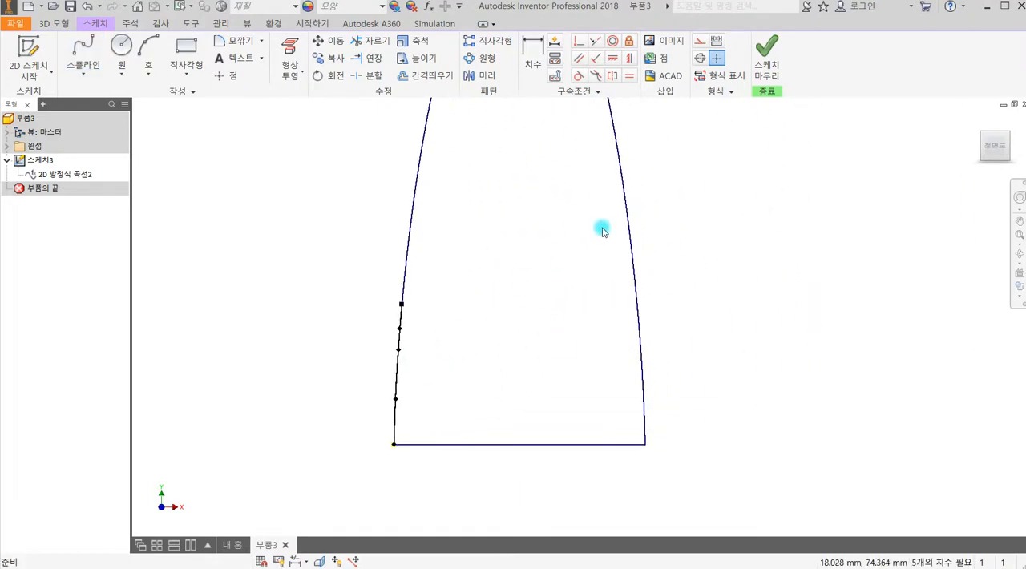
click(703, 45)
click(621, 170)
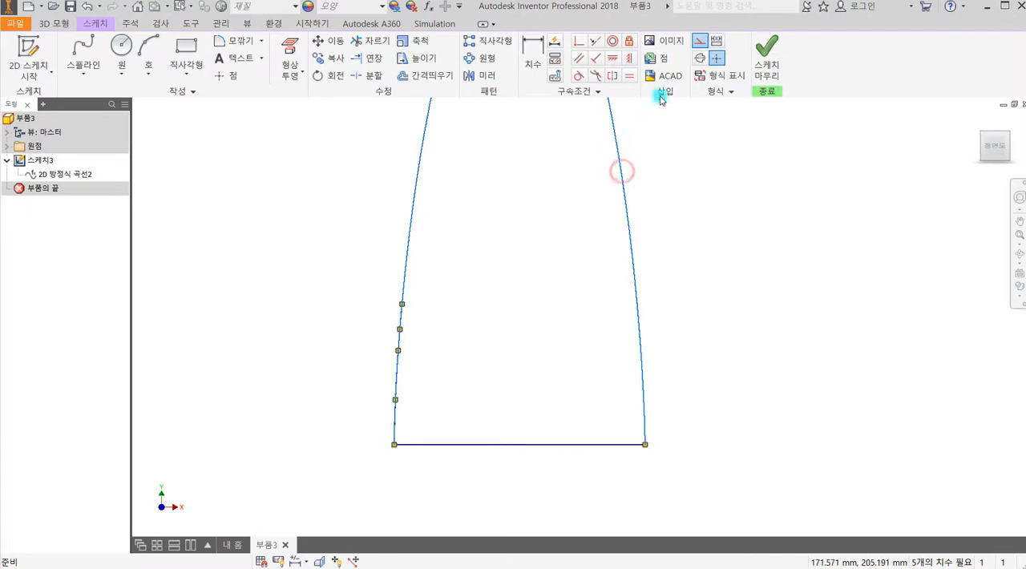
click(700, 42)
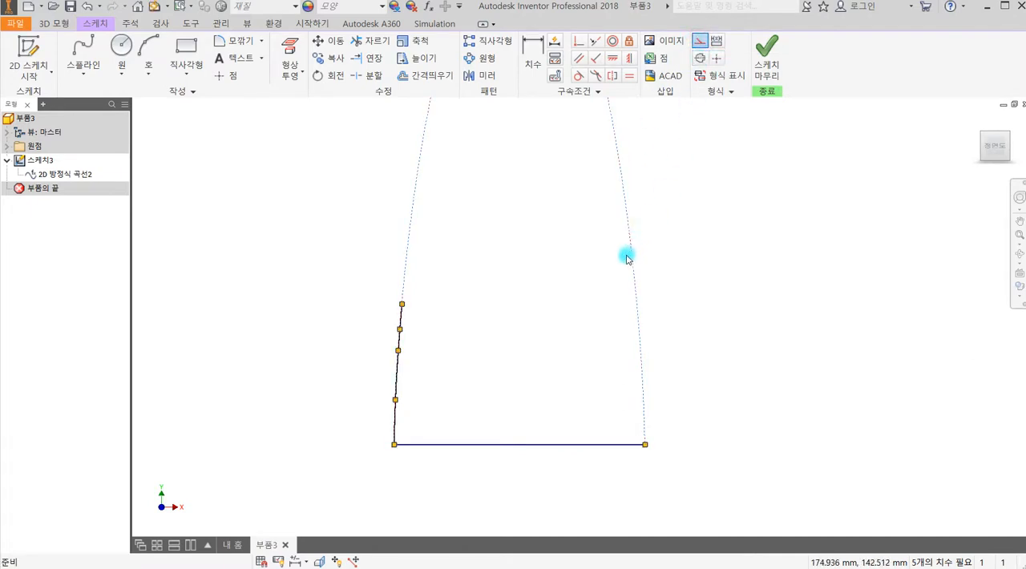